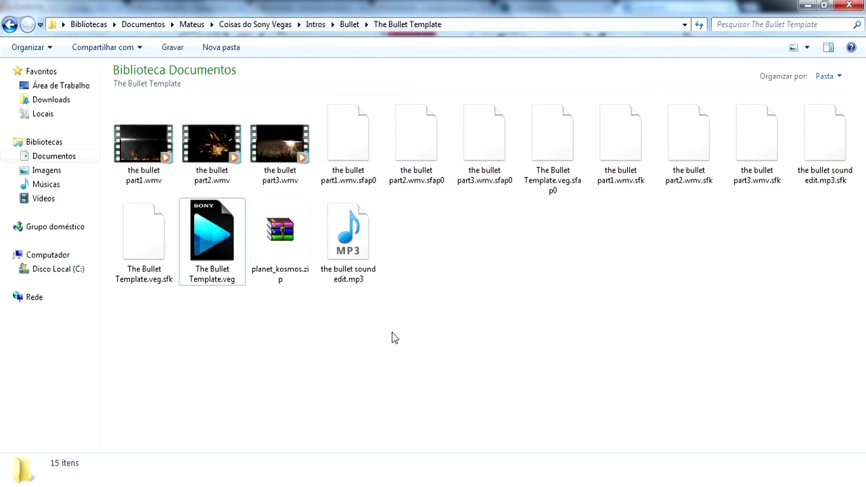
Step: Install the Planet Kosmos TrueType font from planet_kosmos.zip, replacing the installed copy, and close the font preview and archive windows
double_click(277, 266)
left_click(93, 164)
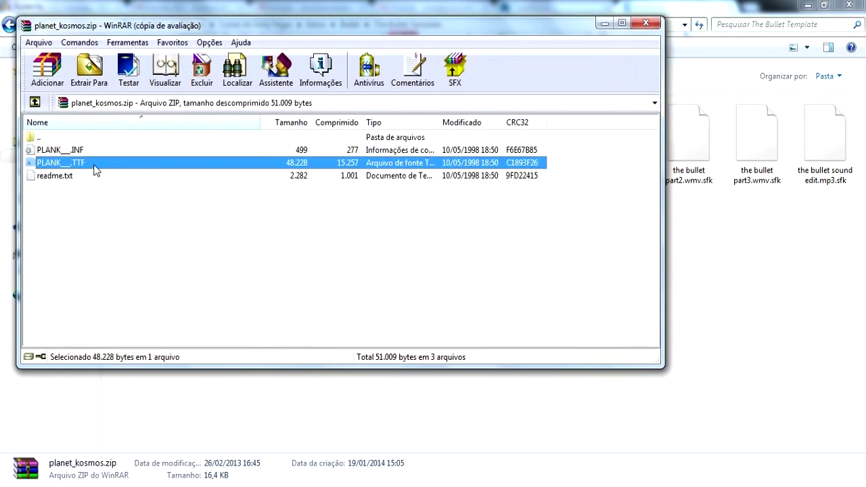
left_click(387, 200)
double_click(150, 163)
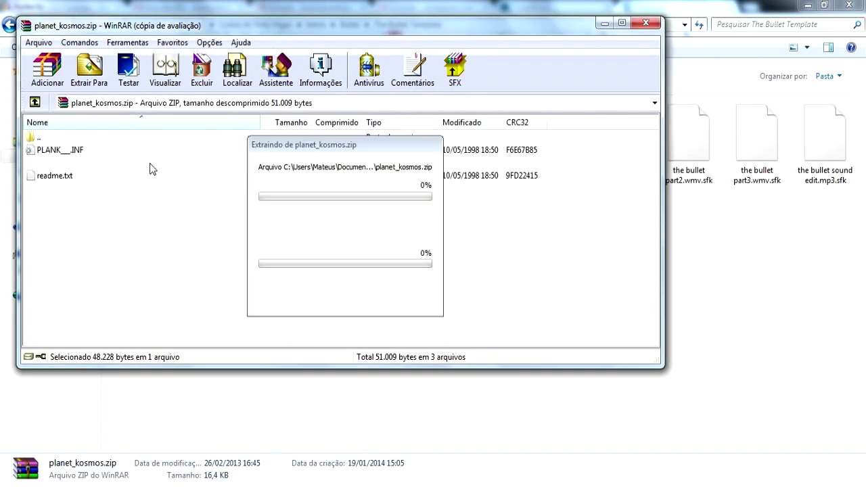
left_click(107, 51)
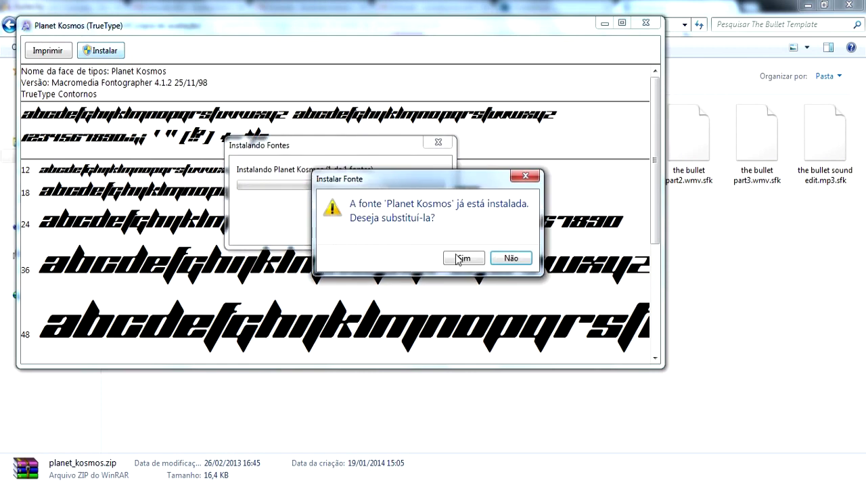
left_click(460, 256)
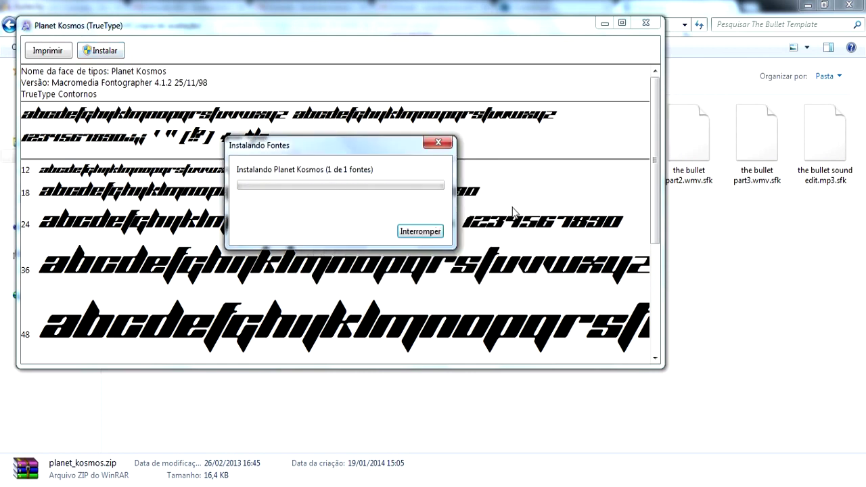
left_click(645, 24)
left_click(653, 7)
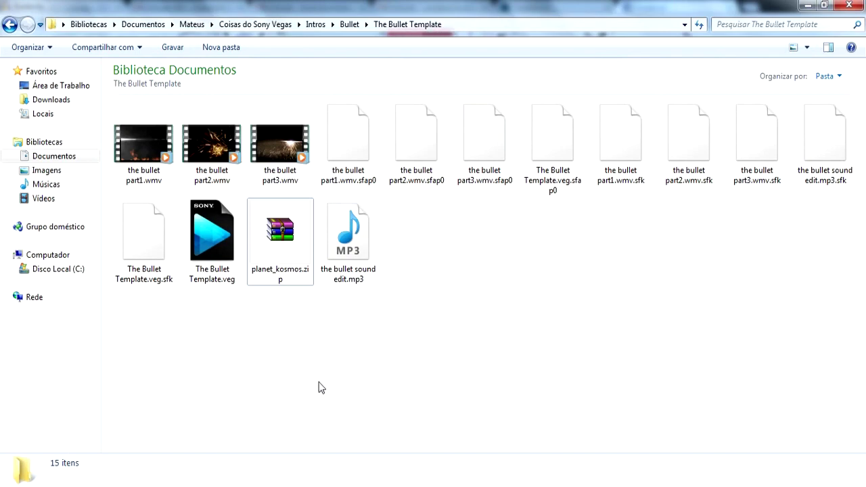
Step: Open the project file The Bullet Template.veg in Vegas Pro
left_click(216, 264)
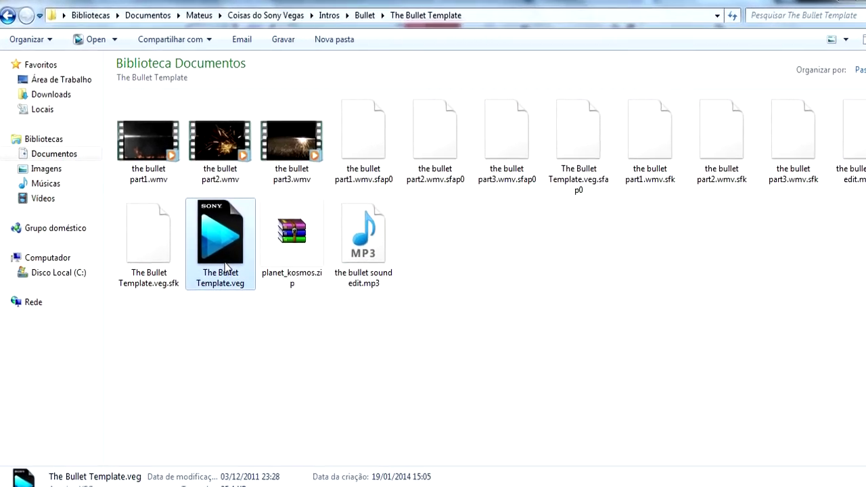
double_click(263, 280)
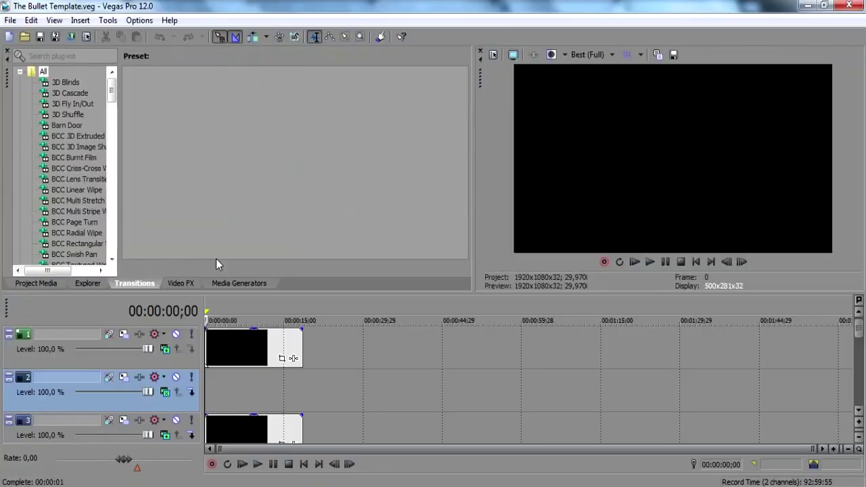
Step: Examine which title each text event on tracks 4, 5 and 6 shows in the preview
left_click(233, 351)
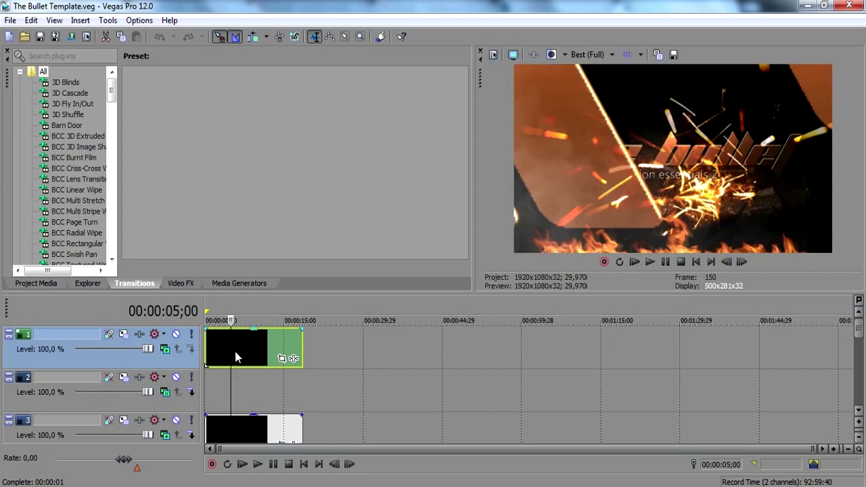
scroll(323, 371, "down", 4)
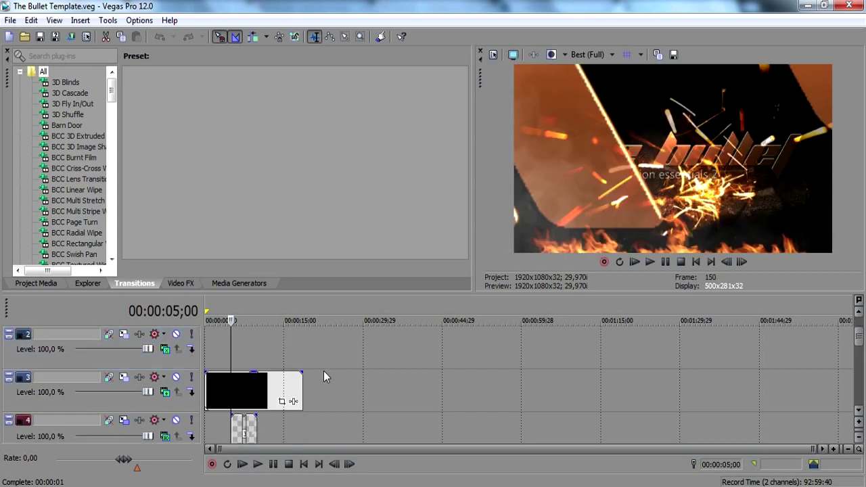
scroll(324, 358, "down", 1)
scroll(318, 363, "up", 1)
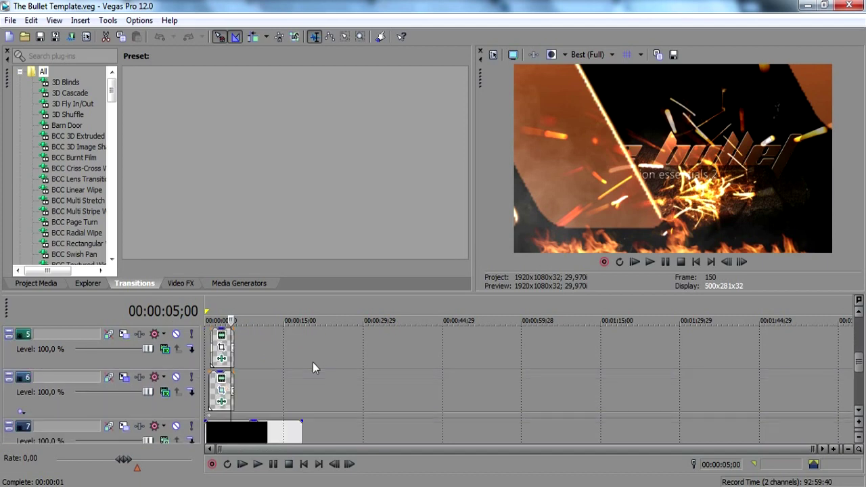
scroll(274, 401, "up", 3)
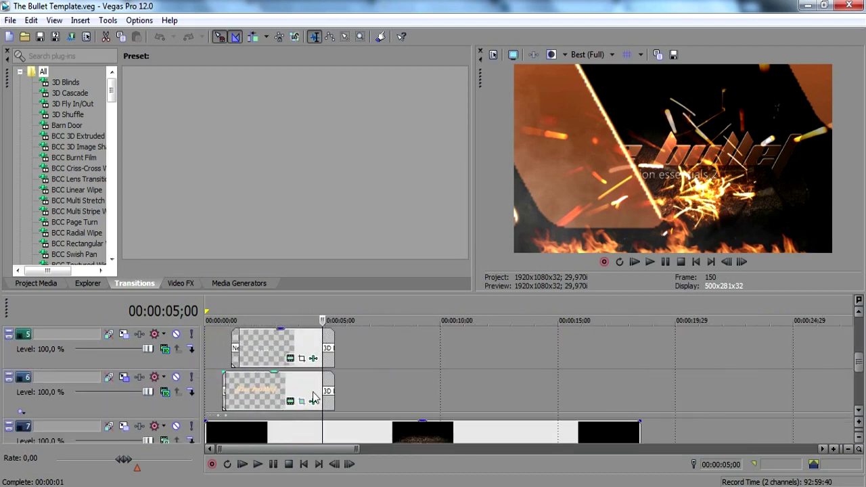
mouse_move(863, 361)
left_mouse_down()
mouse_move(863, 371)
mouse_move(863, 354)
mouse_move(864, 366)
left_mouse_up()
left_click(255, 397)
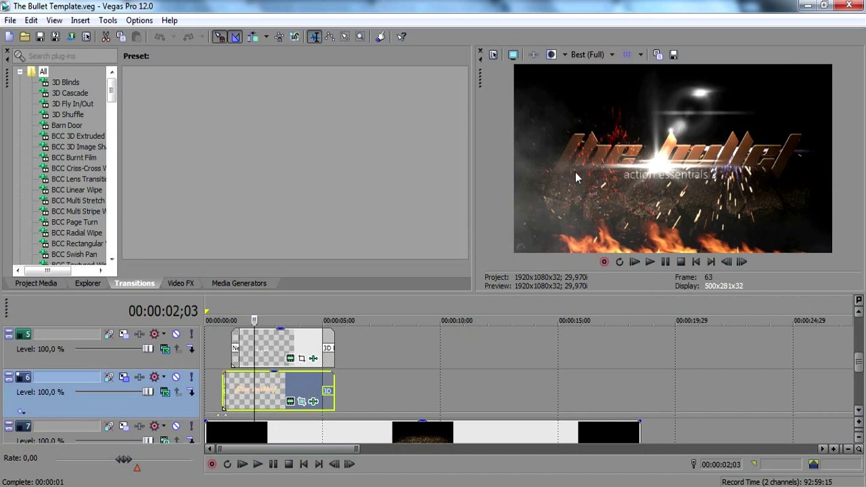
left_click(257, 359)
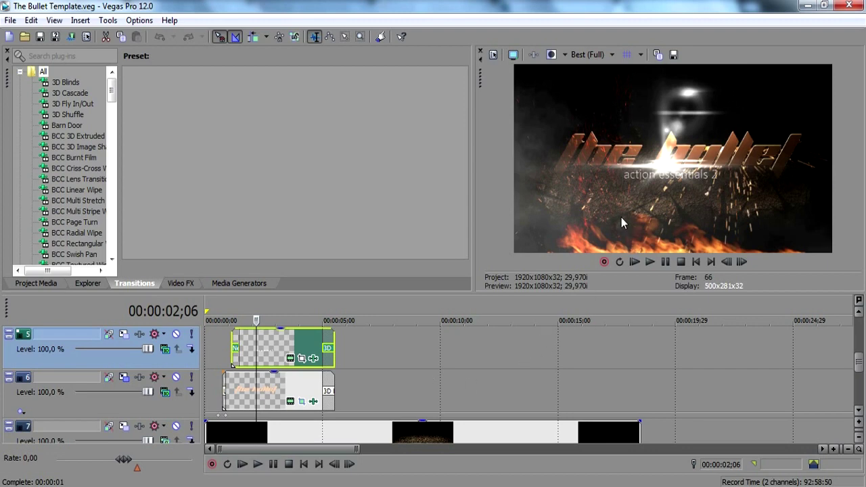
scroll(469, 387, "up", 1)
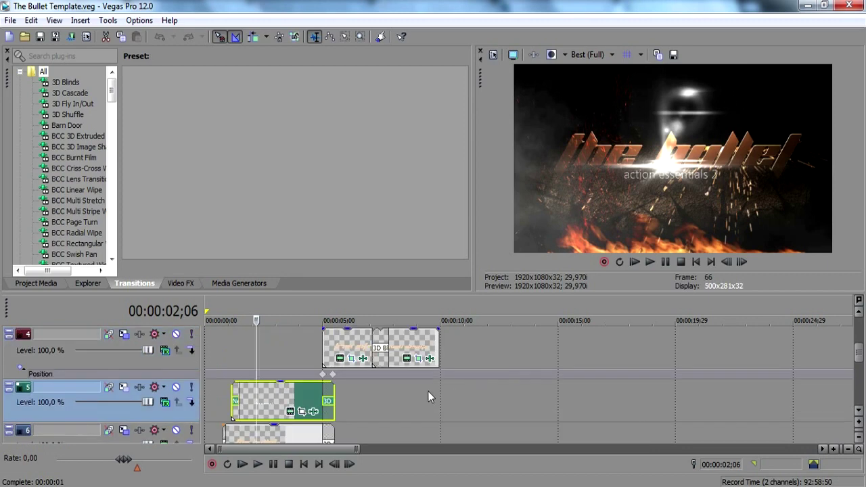
left_click(349, 350)
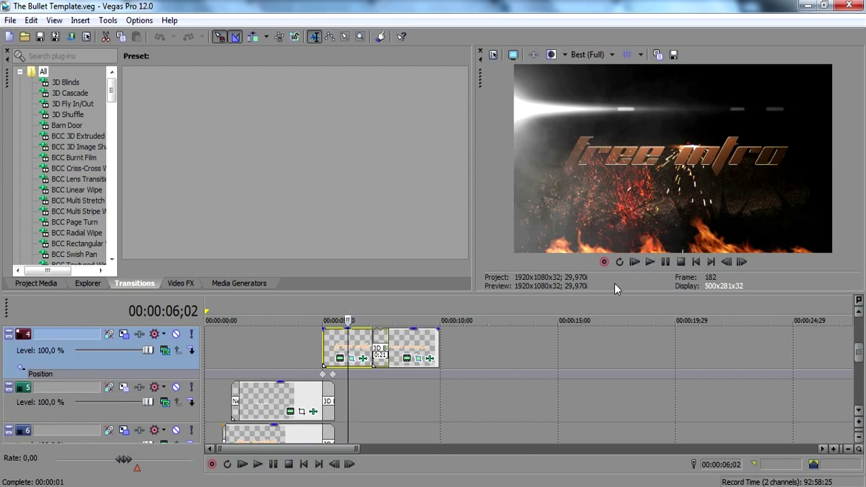
left_click(405, 338)
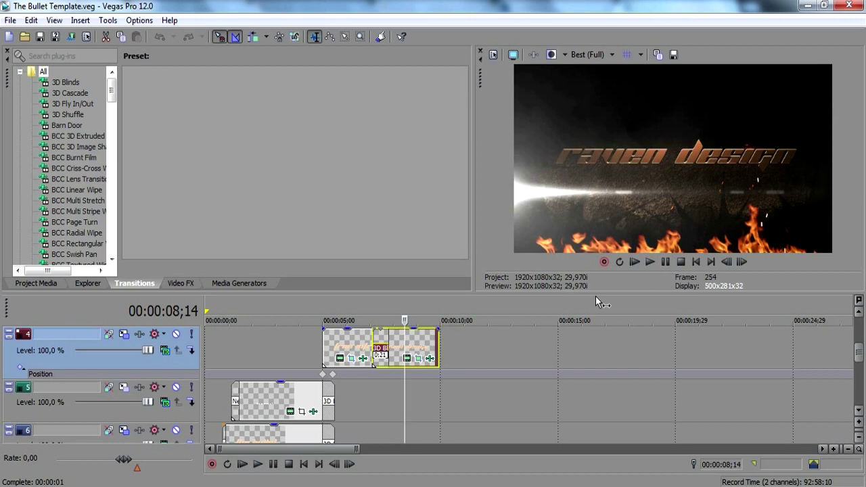
Step: Replace the text of the main title event on track 6 with "pen drive"
scroll(555, 325, "down", 2)
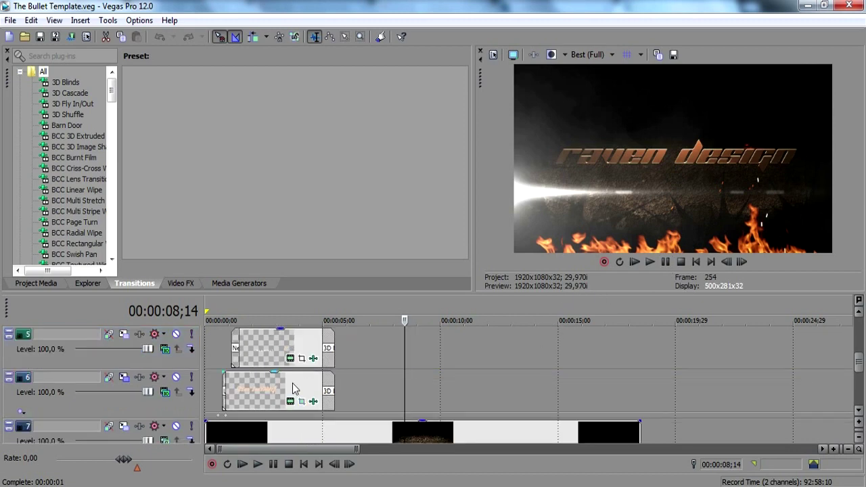
left_click(265, 402)
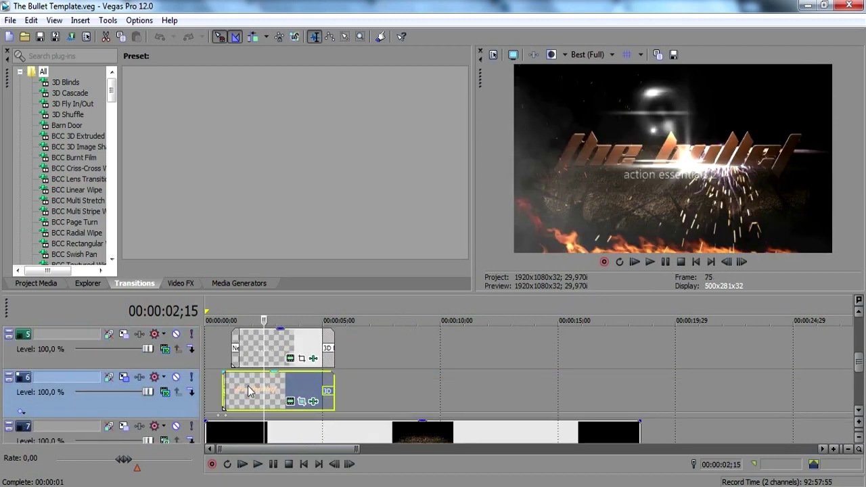
left_click(291, 404)
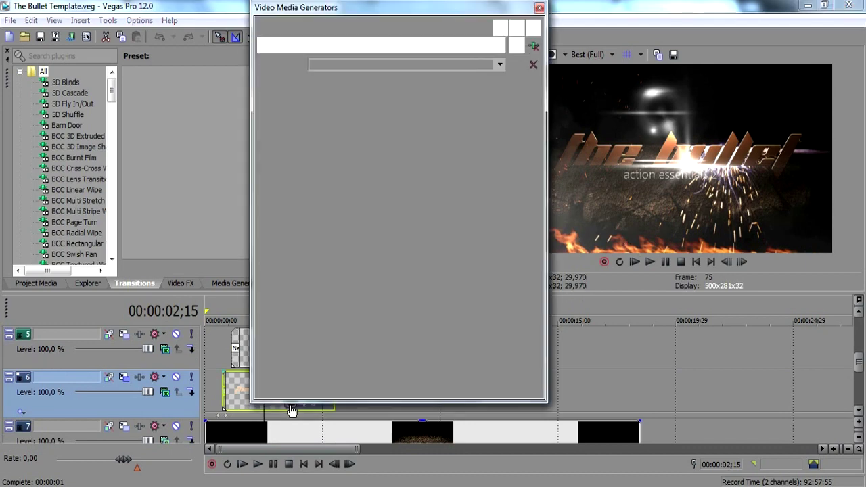
left_click_drag(420, 175, 250, 169)
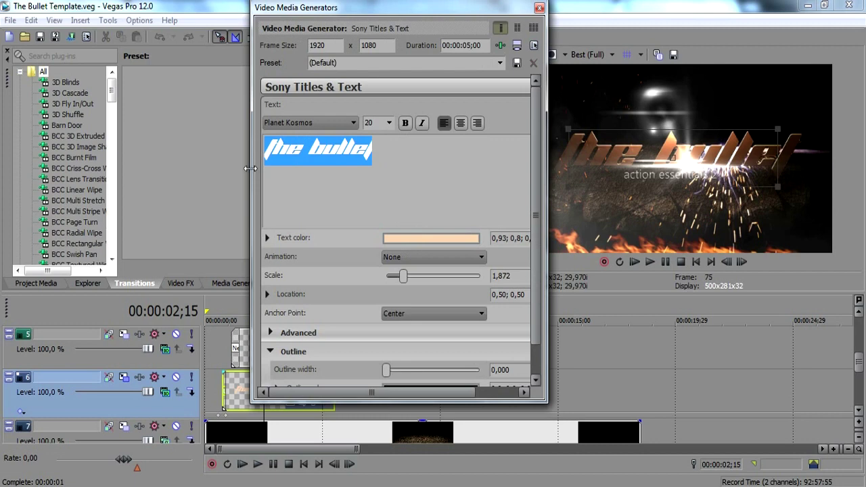
type("pen")
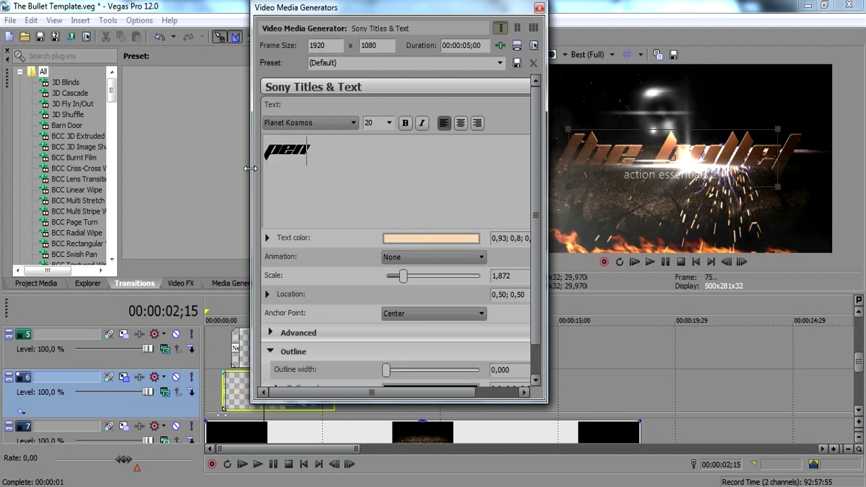
type(" driver")
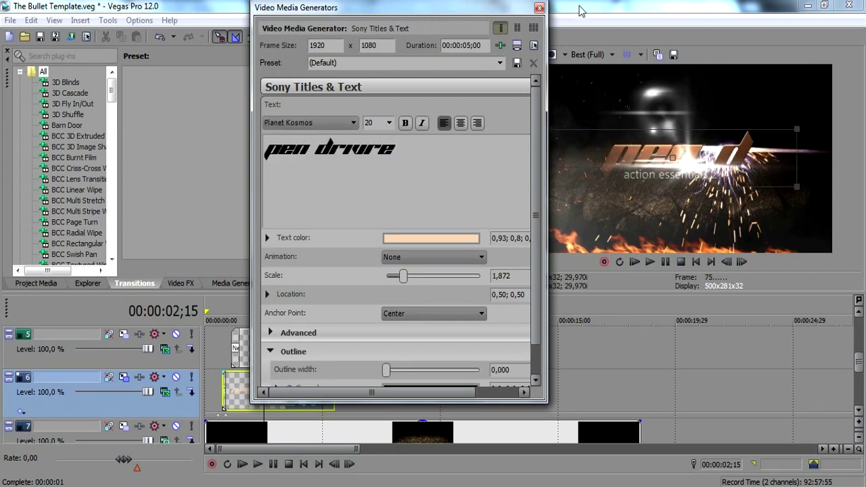
key("BackSpace")
key("BackSpace")
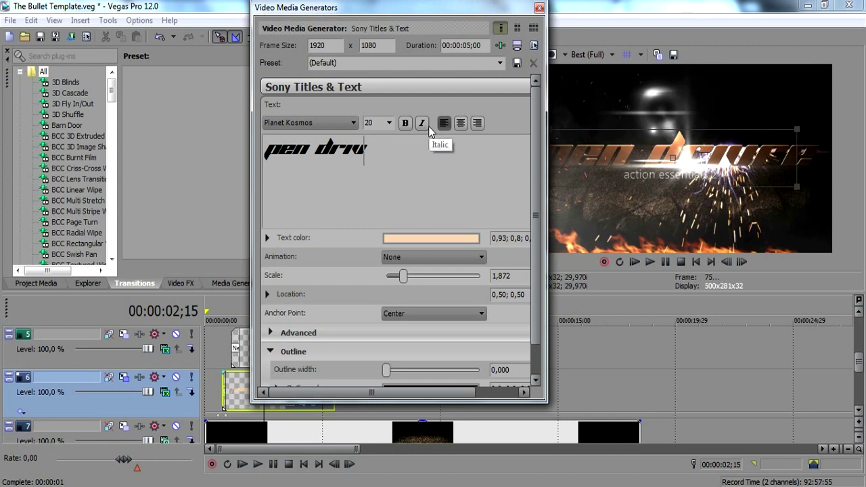
type("e")
left_click(539, 8)
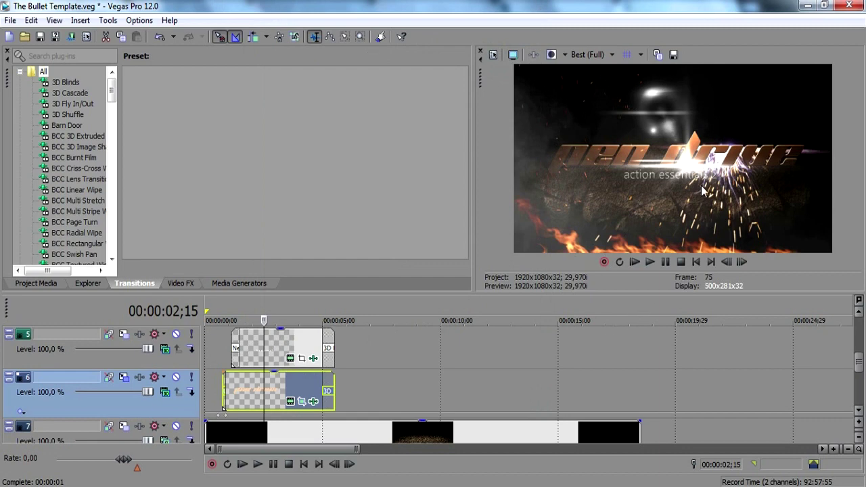
Step: Replace the text of the subtitle event on track 5 with "transferência de risco"
left_click(290, 360)
left_click_drag(358, 171, 169, 146)
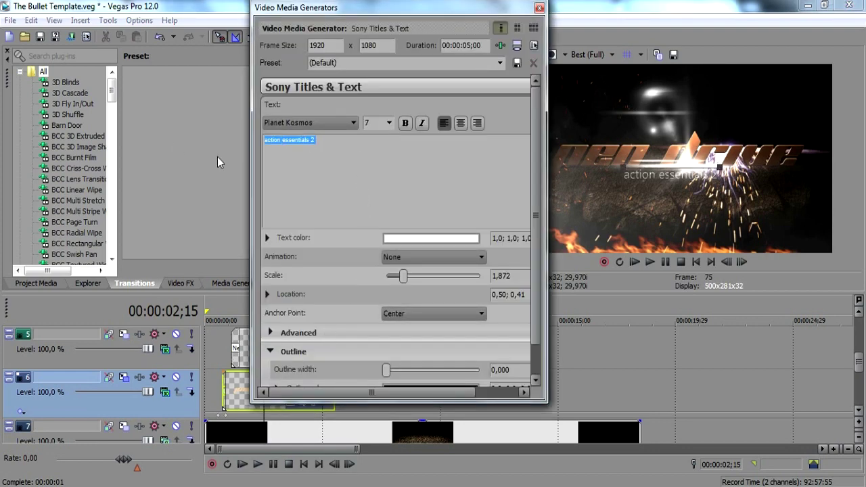
type("transfer")
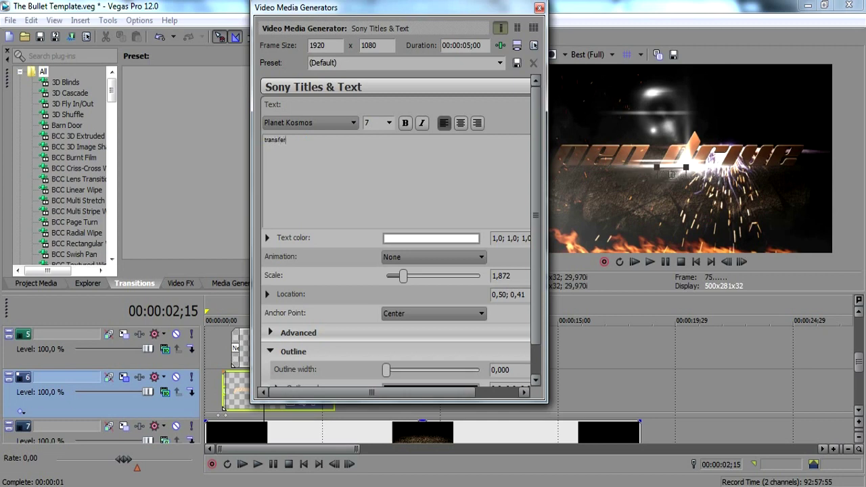
type("ência de risco")
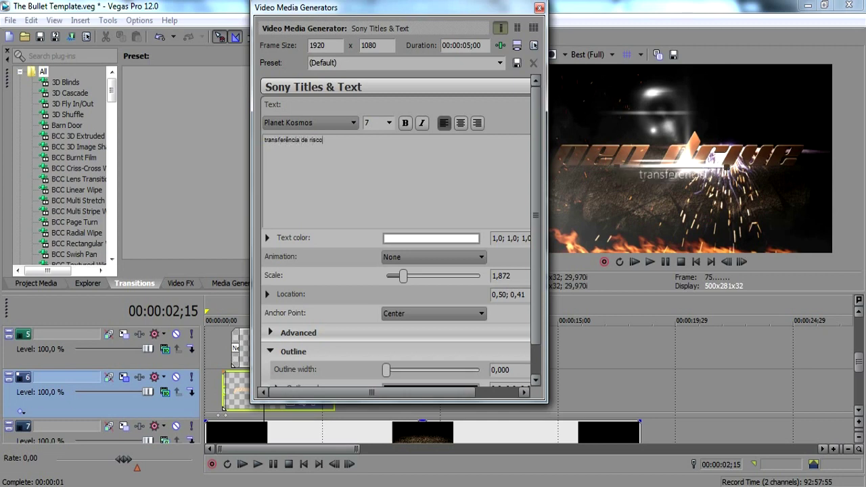
Step: Make the subtitle text bold, set its font to Century Gothic, and close the generator window
key("ctrl+a")
left_click(404, 124)
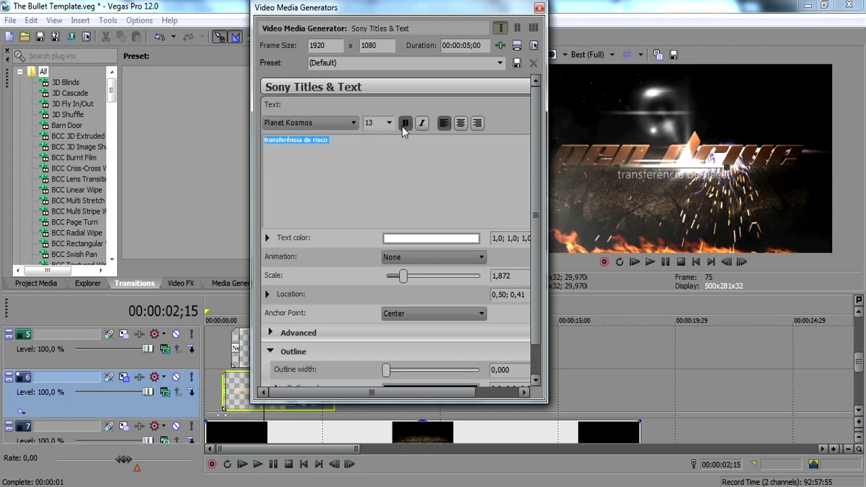
left_click(397, 161)
key("ctrl+a")
left_click(352, 123)
left_click(348, 323)
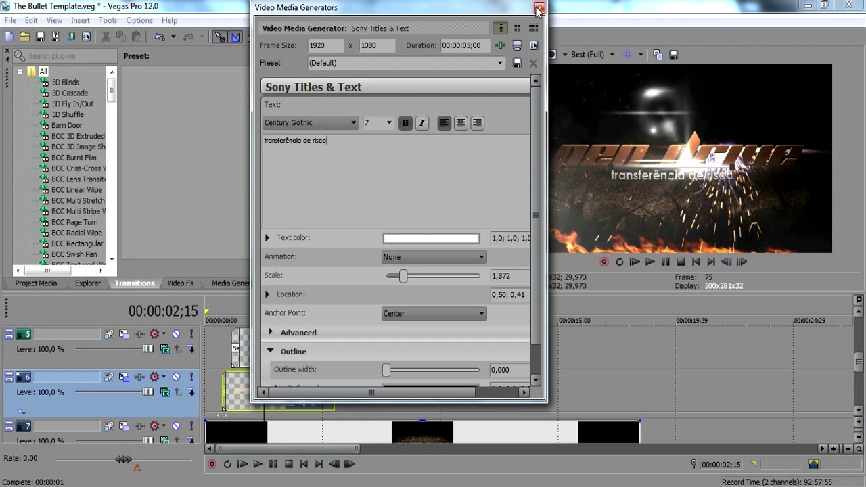
key("ctrl+a")
left_click(324, 168)
key("ctrl+a")
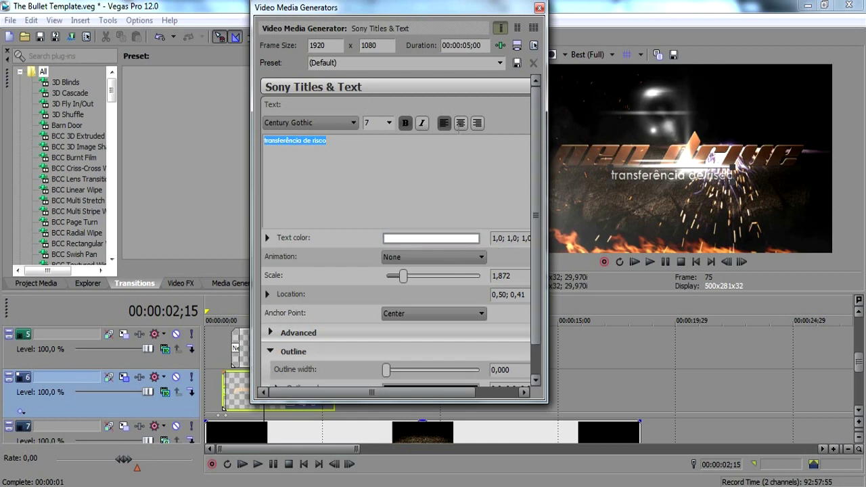
left_click(539, 9)
Step: Examine the NewBlue transition at the start of the subtitle event on track 5
scroll(314, 374, "up", 5)
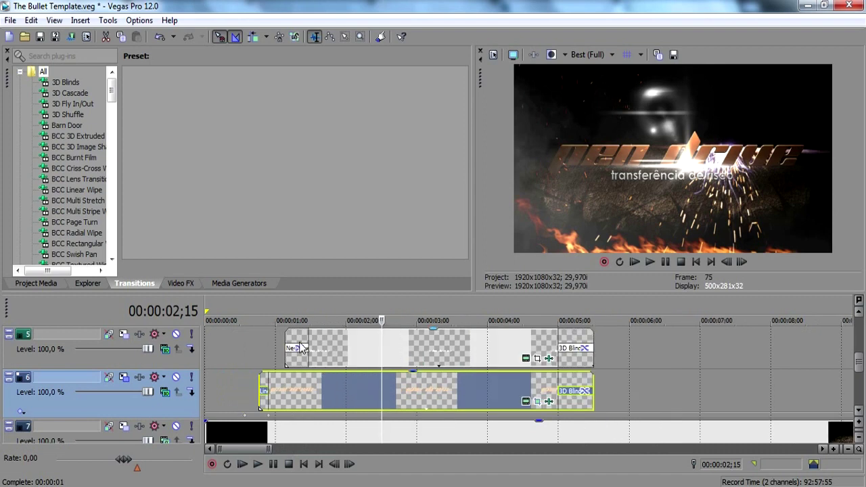
scroll(295, 351, "up", 3)
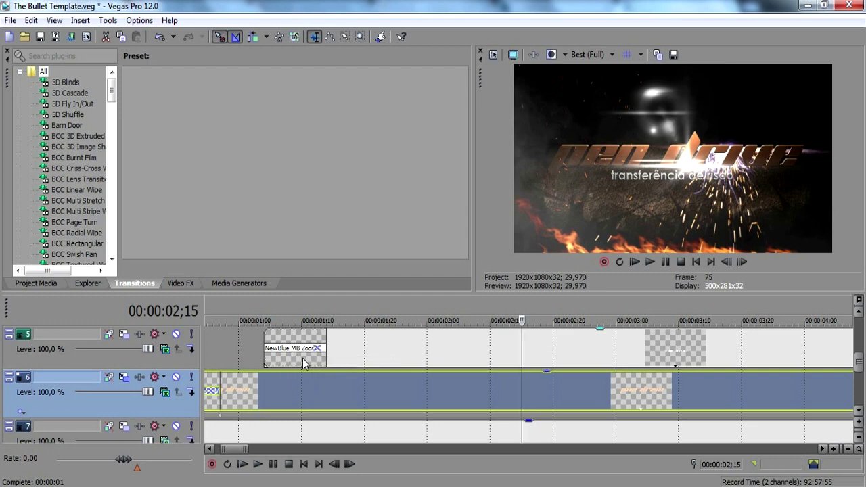
scroll(457, 351, "down", 2)
scroll(453, 356, "down", 2)
scroll(452, 359, "down", 2)
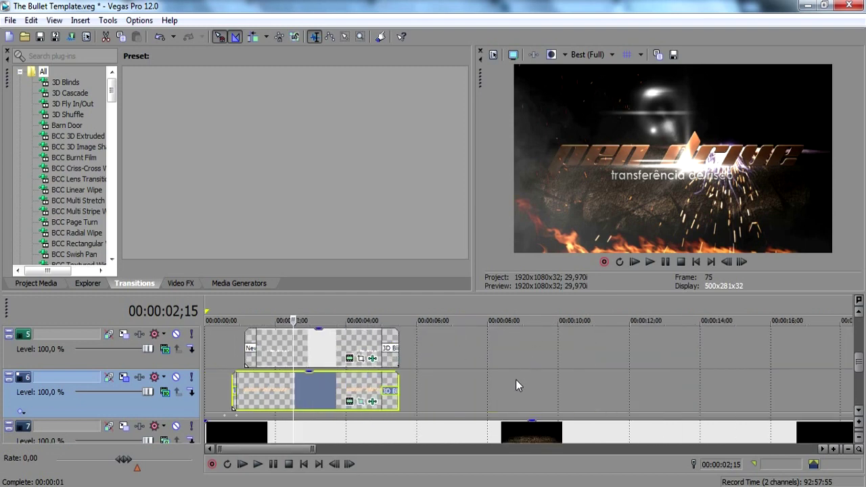
Step: Replace the text of the first title event on track 4 with "pavio curto" and close the generator window
scroll(516, 380, "up", 1)
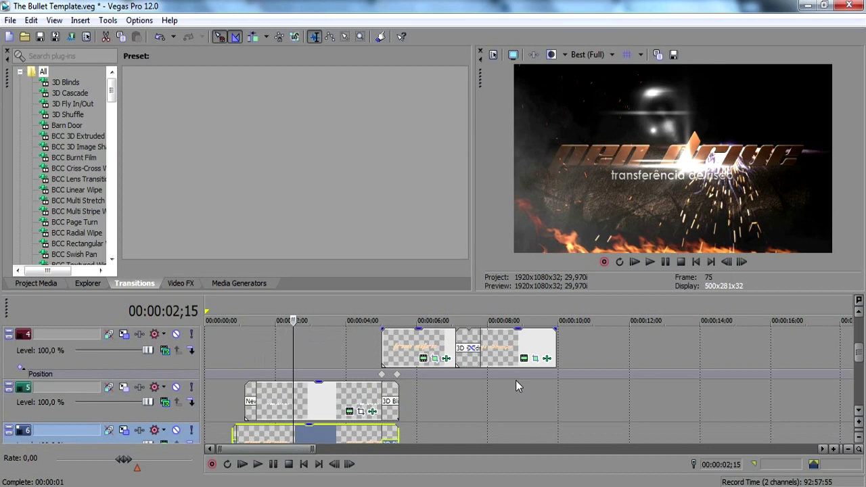
left_click(412, 347)
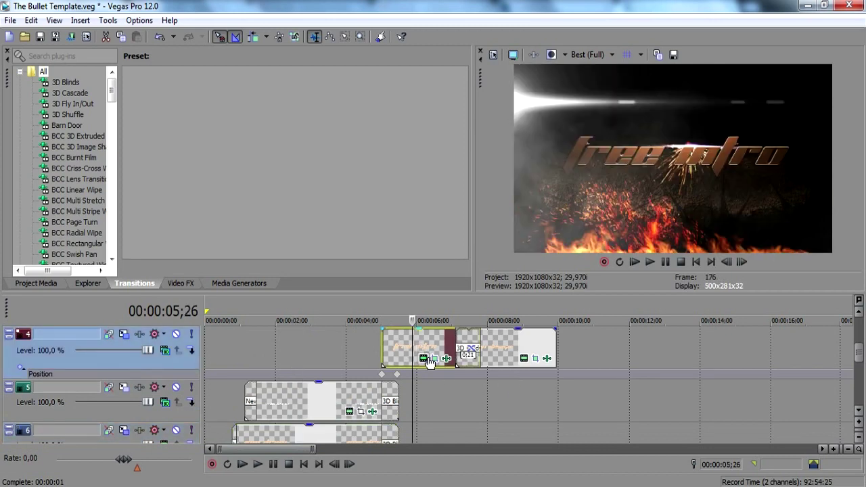
left_click(424, 359)
left_click_drag(408, 156, 115, 158)
type("pa")
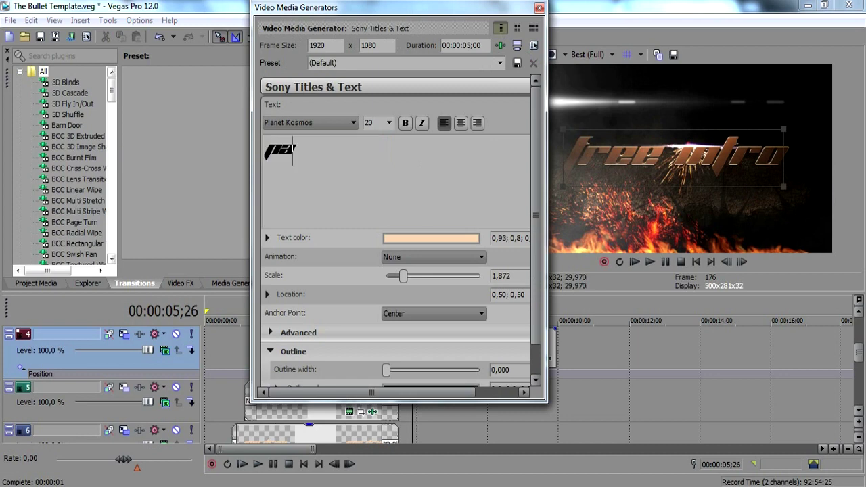
type("vio curto")
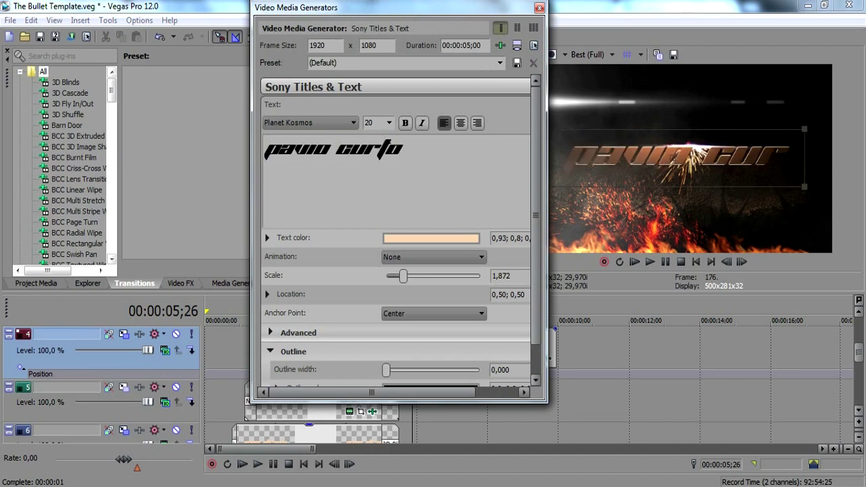
left_click(539, 7)
Step: Replace the text of the second title event on track 4 with "curta metragem" and reduce its text size
left_click(503, 350)
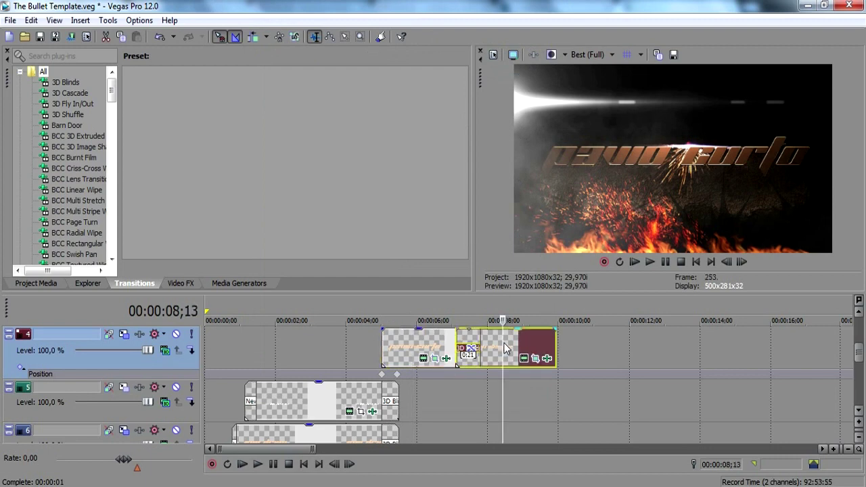
left_click(524, 359)
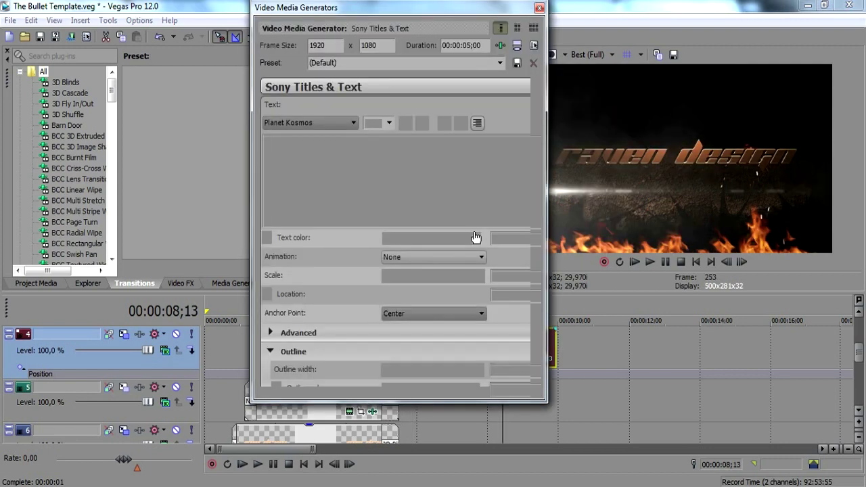
type("curta")
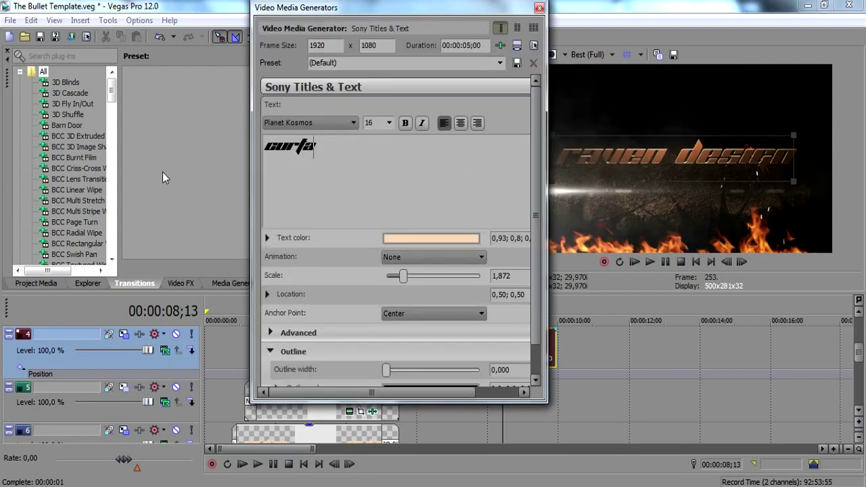
type(" metragem")
left_click_drag(416, 147, 264, 147)
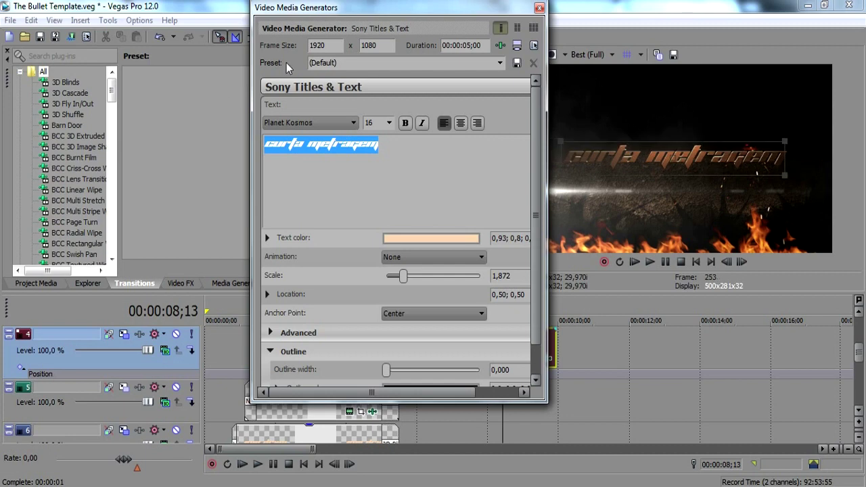
left_click(540, 7)
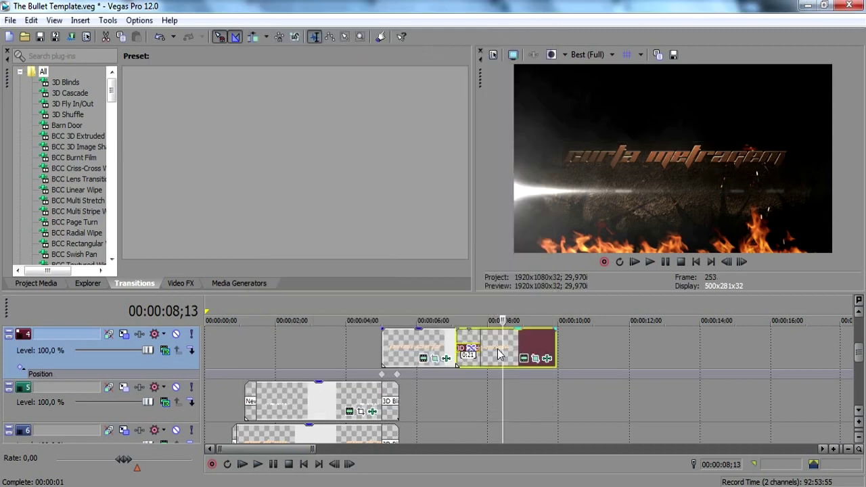
Step: Preview the opening movement of the "pavio curto" title on track 4
left_click(405, 349)
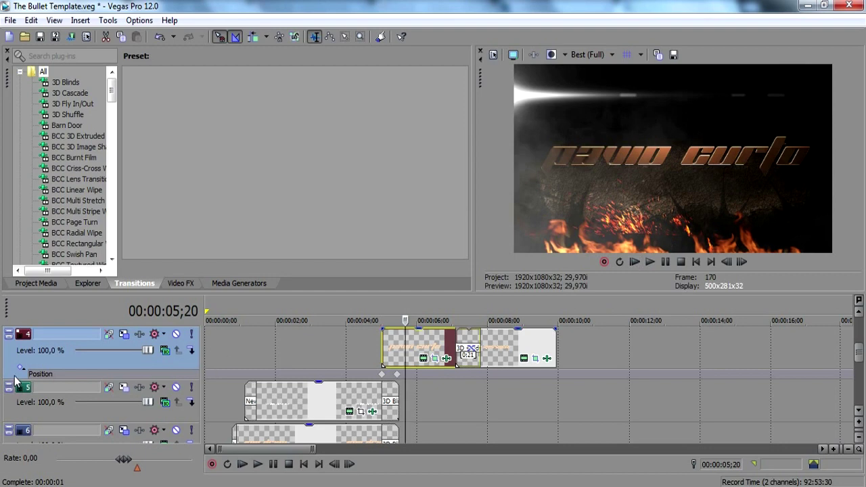
left_click_drag(399, 357, 390, 353)
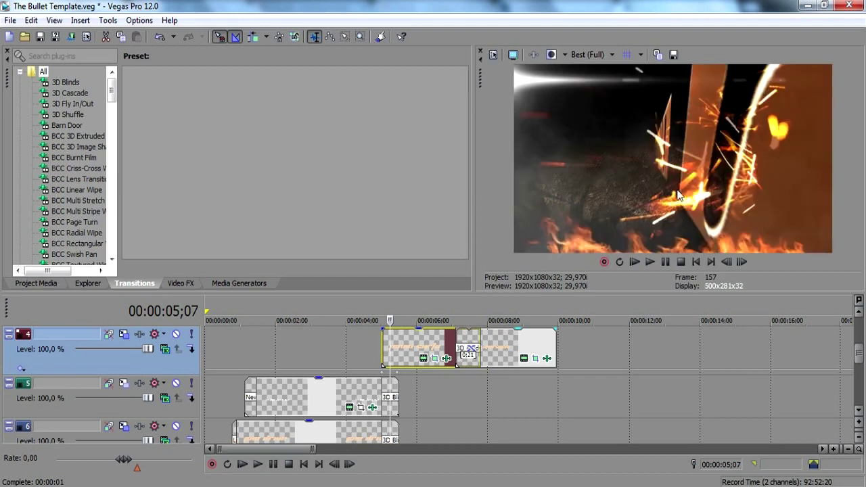
mouse_move(389, 358)
left_mouse_down()
mouse_move(399, 356)
mouse_move(395, 346)
left_mouse_up()
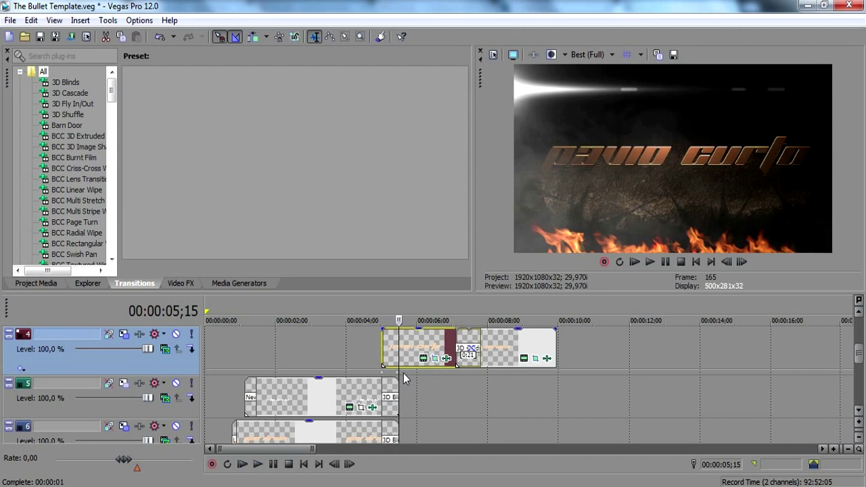
Step: Duplicate track 4 and delete both title events from the upper copy, leaving its track motion in place
right_click(120, 363)
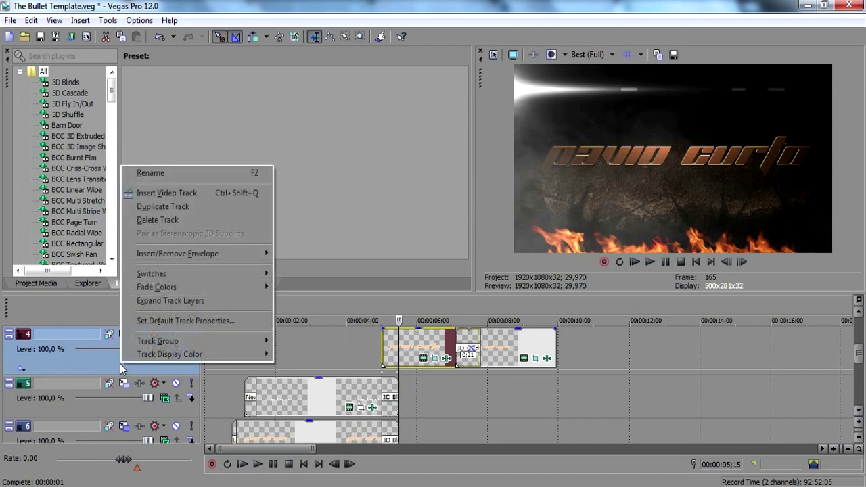
left_click(162, 207)
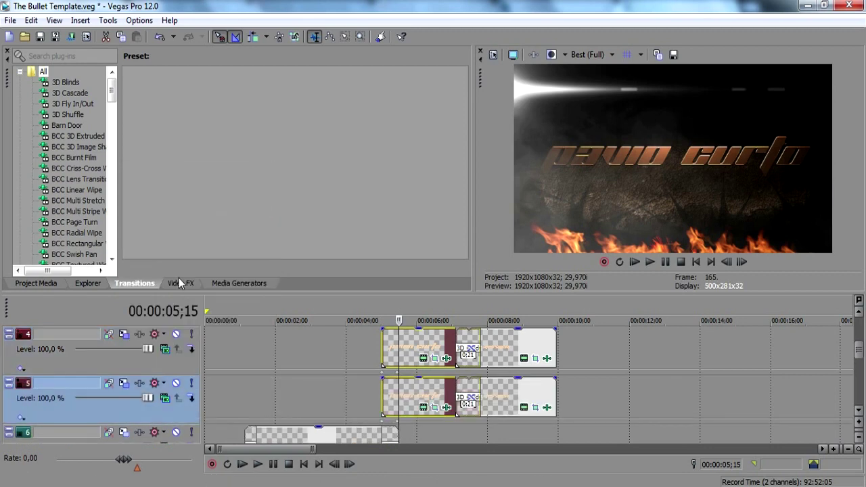
left_click(398, 346)
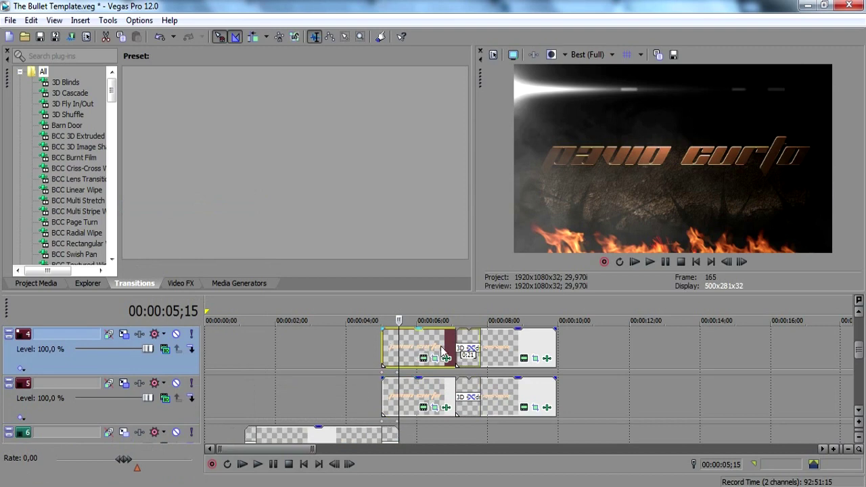
left_click(490, 352, "ctrl")
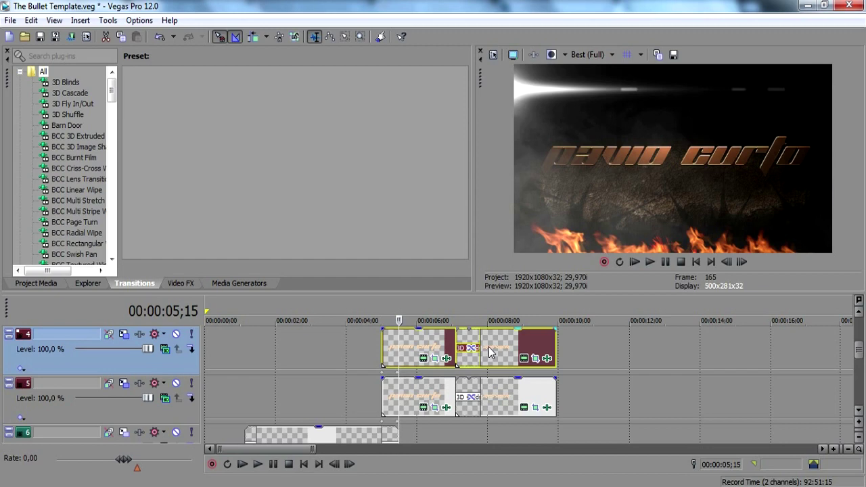
key("Delete")
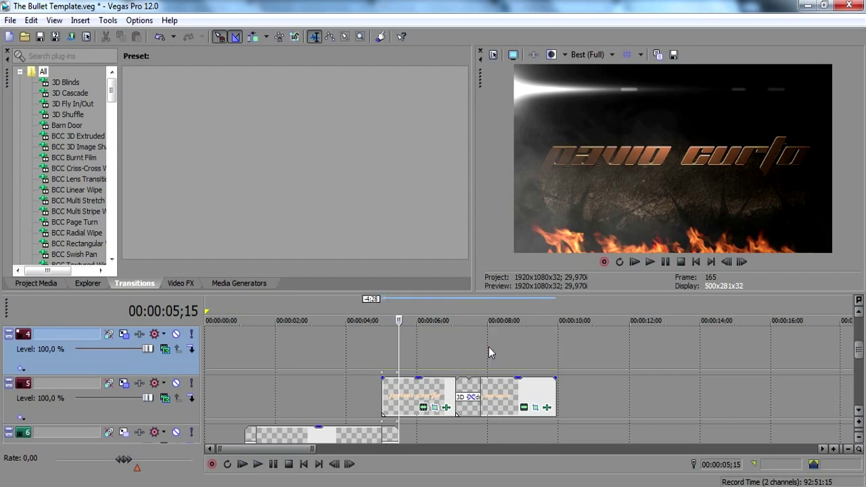
Step: Insert a text media event on the emptied track 4 above the "pavio curto" title, reading "Produção"
left_click(386, 346)
right_click(393, 347)
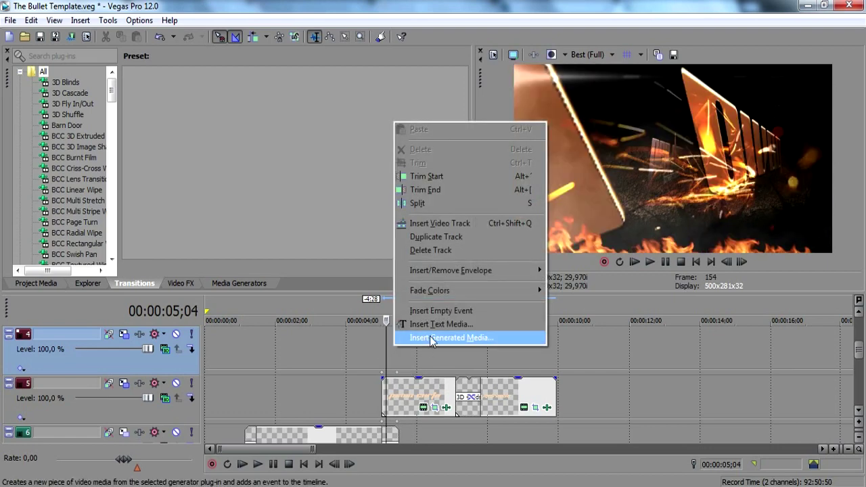
left_click(433, 327)
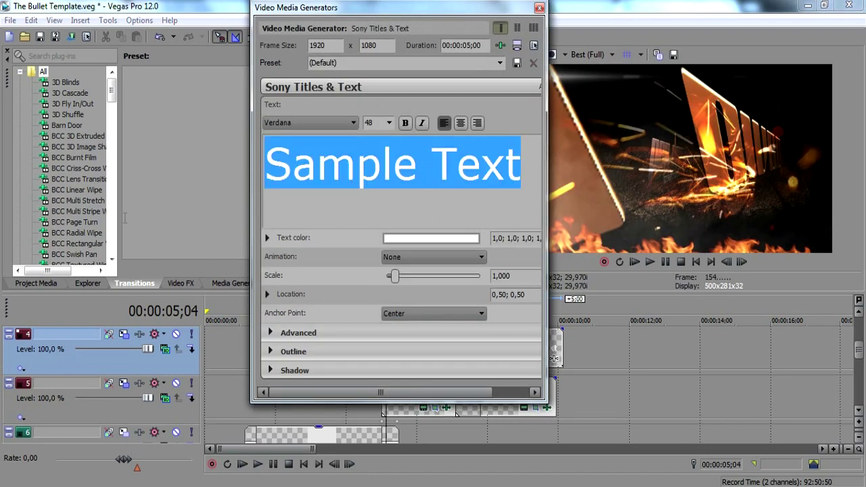
type("Produção")
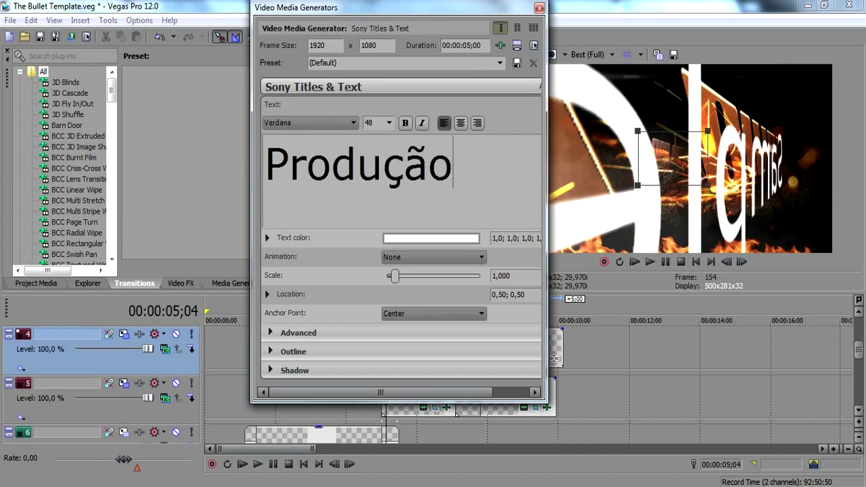
Step: Set the "Produção" text to bold Century Gothic and align the event's start with the "pavio curto" event on track 5
key("ctrl+a")
left_click(353, 123)
left_click_drag(352, 318, 353, 204)
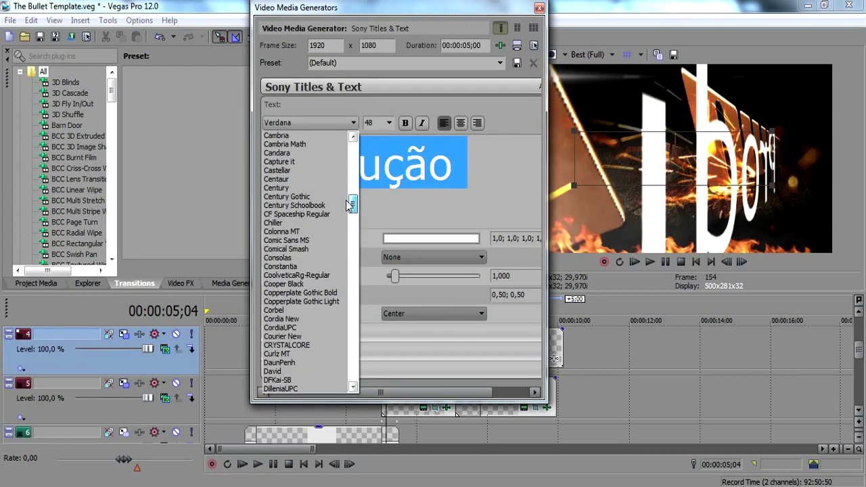
left_click(326, 197)
left_click(388, 185)
key("ctrl+a")
left_click(405, 123)
left_click(421, 124)
left_click(460, 169)
key("ctrl+a")
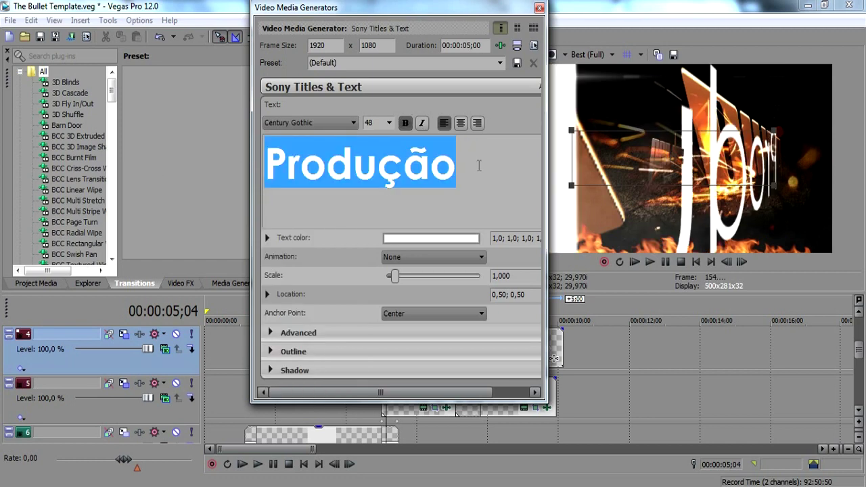
left_click(539, 8)
left_click(400, 348)
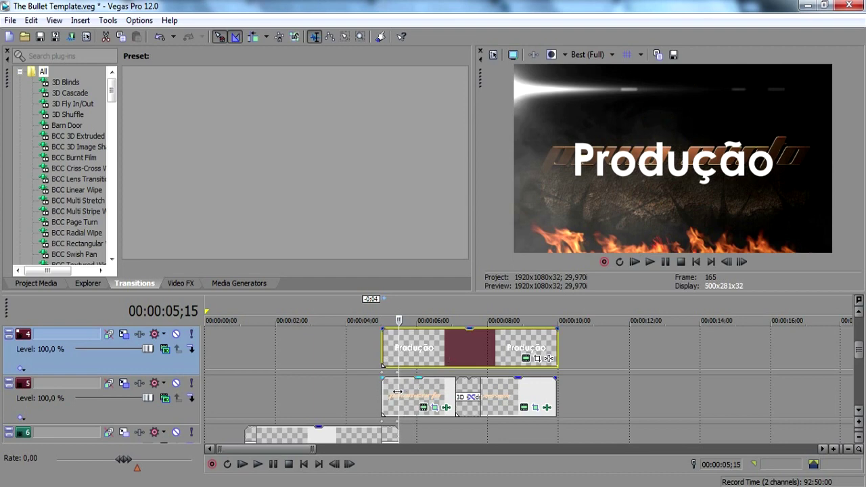
Step: Shrink the "Produção" text and place it just above the start of "pavio curto", at location about 0,22; 0,60
left_click(412, 348)
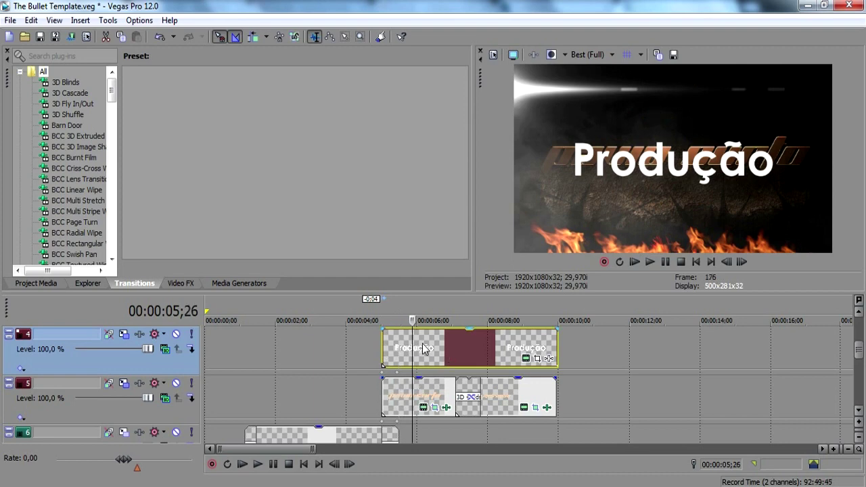
left_click(526, 358)
double_click(359, 164)
key("ctrl+bracketleft")
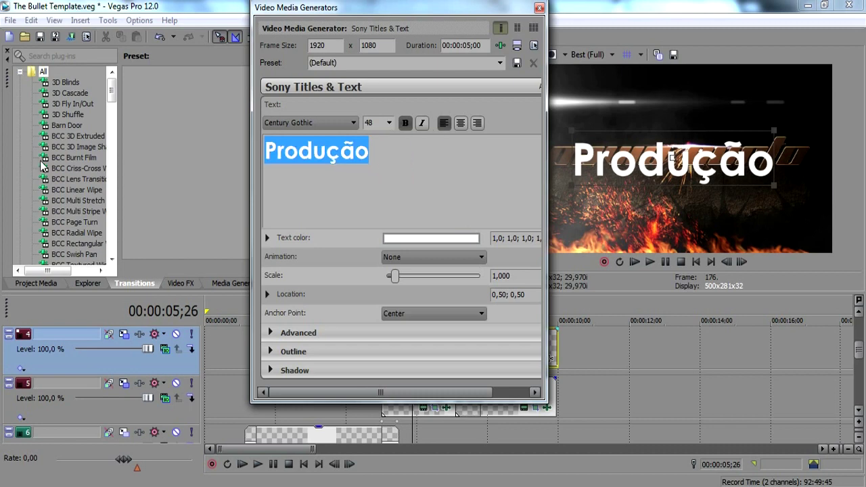
key("ctrl+bracketleft")
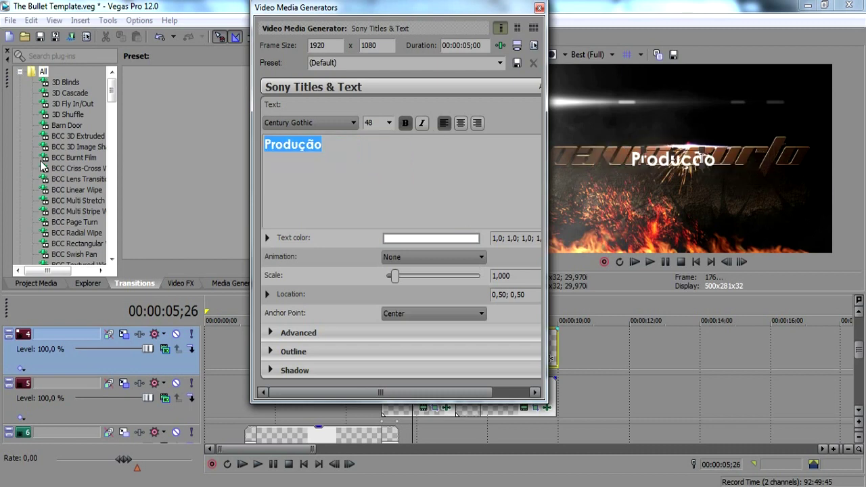
left_click_drag(648, 174, 607, 144)
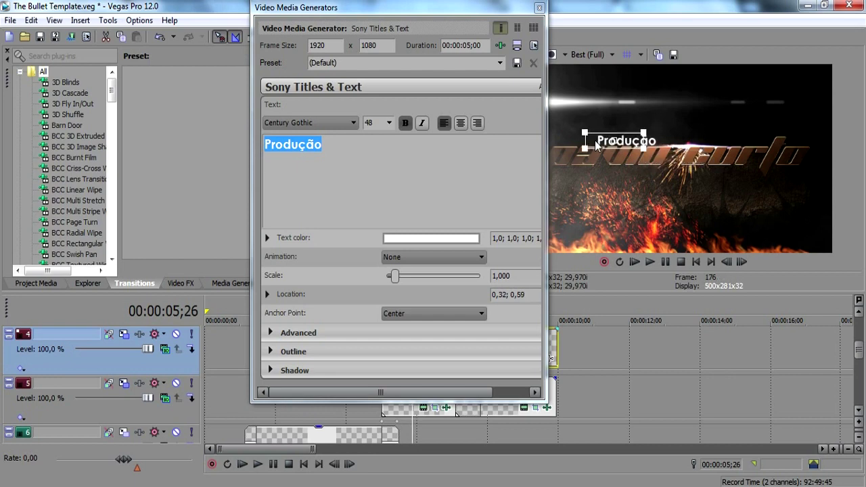
left_click_drag(585, 141, 564, 145)
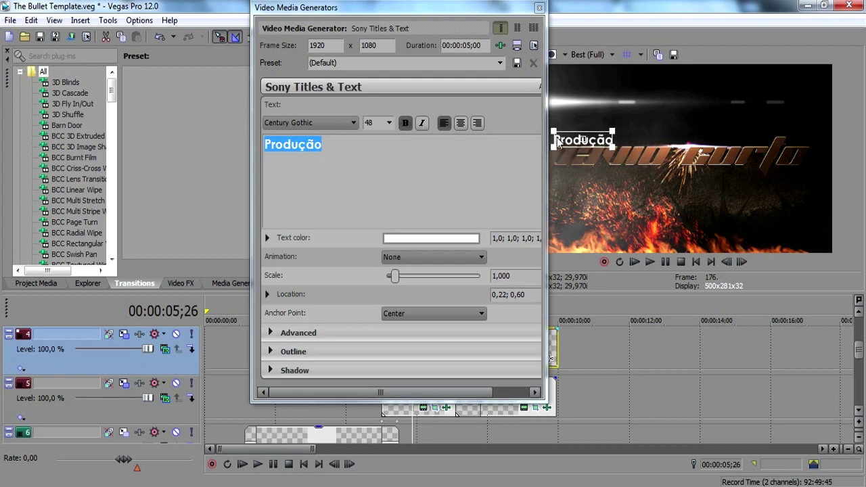
left_click(538, 8)
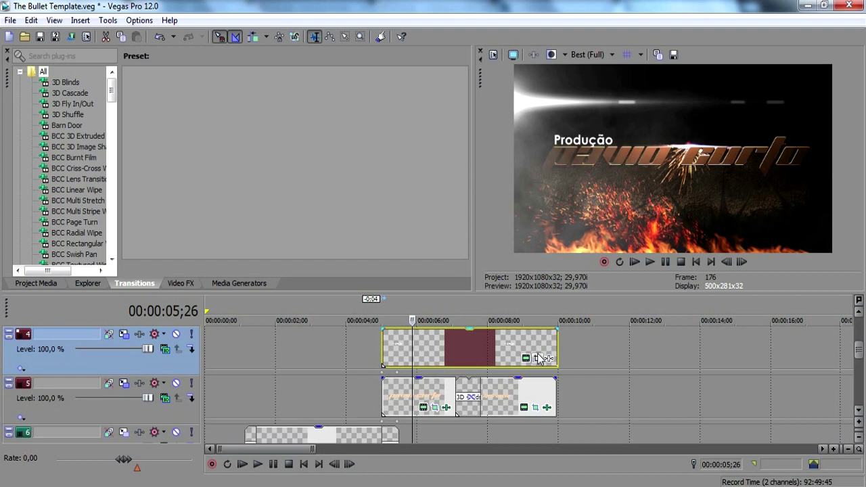
Step: Shorten the "Produção" event to the end of track 5's crossfade and give it a Simple 3D Blinds end transition with 1 division
left_click_drag(556, 347, 475, 330)
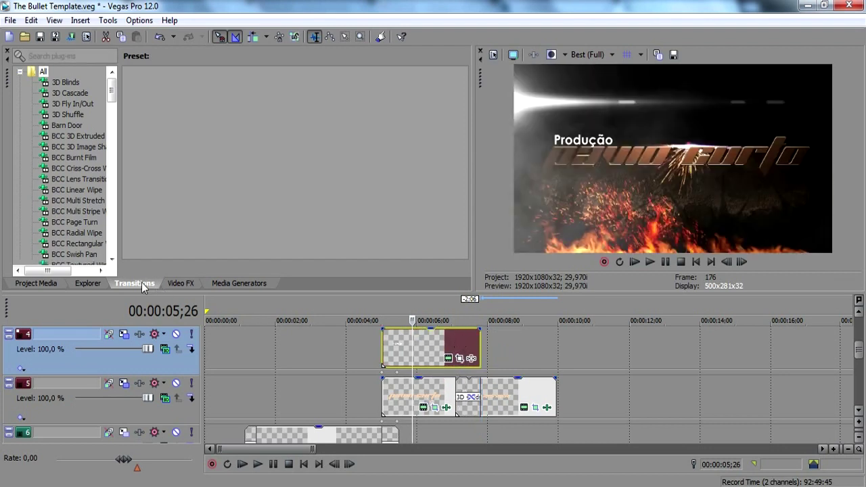
left_click(68, 83)
left_click(164, 106)
left_click_drag(164, 106, 455, 338)
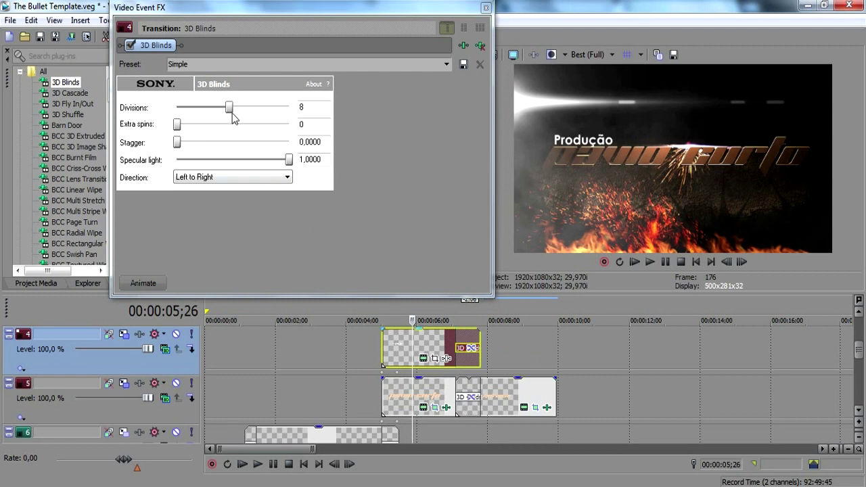
left_click_drag(232, 113, 161, 121)
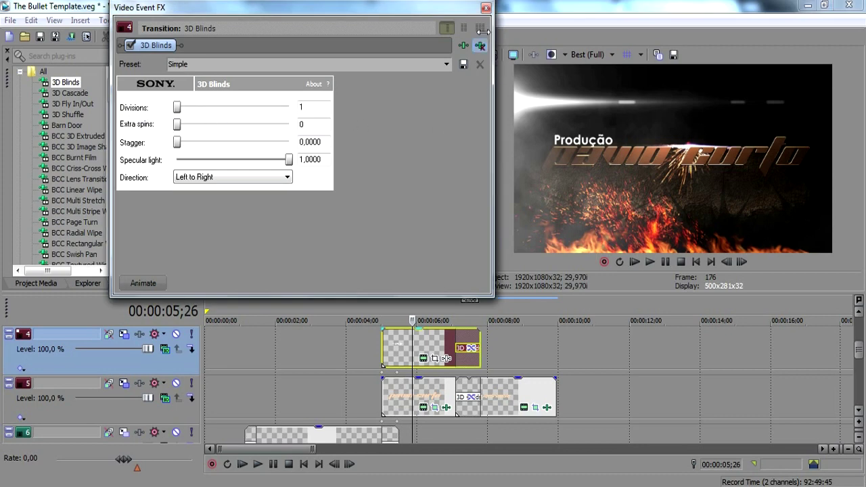
left_click(486, 7)
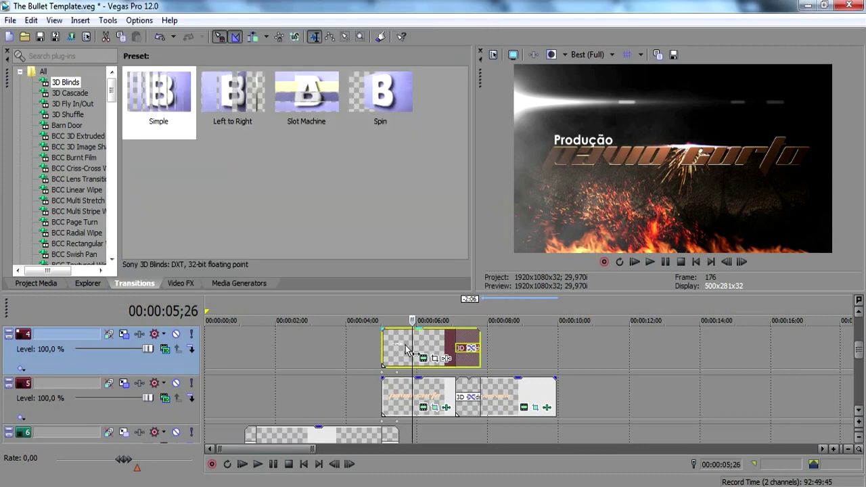
Step: Step the playhead back to 00:00:05;06 to check the "Produção" text against the title's entrance
key("Left")
key("Left")
key("Left")
key("Left")
key("Left")
key("Left")
key("Left")
key("Left")
key("Left")
key("Left")
key("Left")
key("Left")
key("Left")
key("Left")
key("Left")
key("Left")
key("Left")
key("Left")
key("Left")
key("Left")
left_click(595, 54)
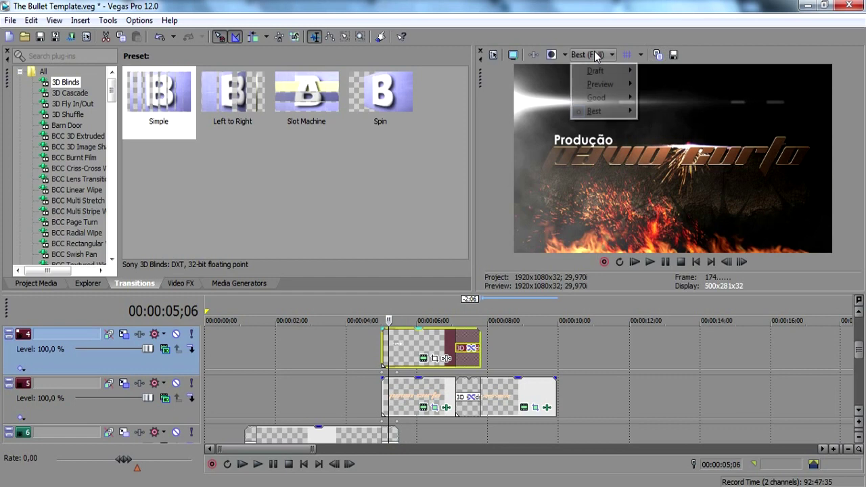
key("Escape")
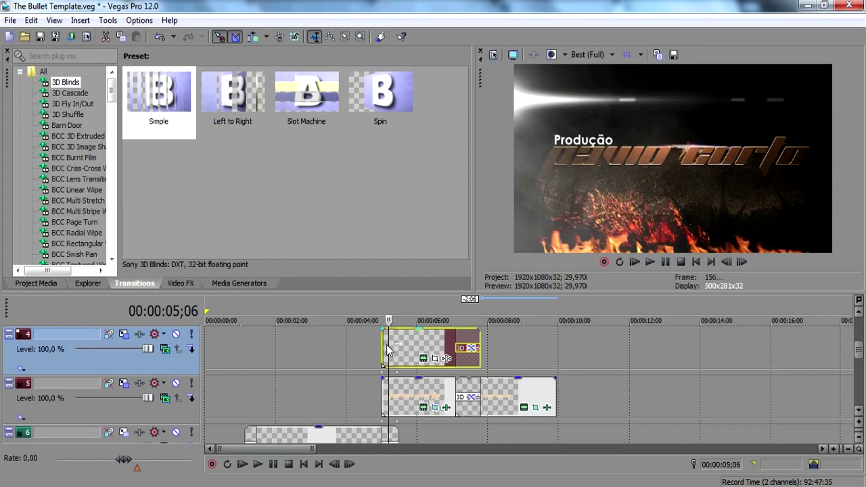
Step: Step through the start of the "Produção" event and move to 00:00:06;00 to examine how the text appears with the title
left_click(382, 345)
key("Right")
key("Right")
key("Right")
key("Right")
key("Right")
key("Right")
key("Right")
key("Right")
key("Right")
key("Right")
key("Right")
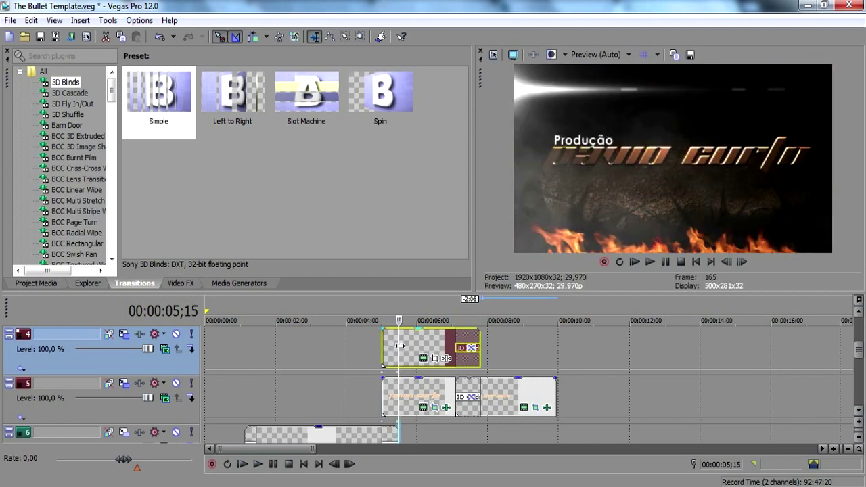
left_click(428, 345)
mouse_move(429, 346)
left_mouse_down()
mouse_move(469, 348)
mouse_move(416, 347)
left_mouse_up()
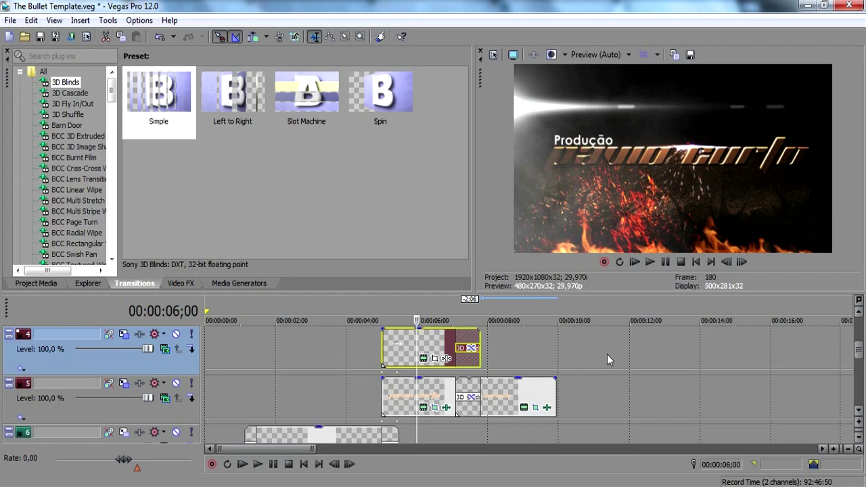
Step: Look over the project's tracks down to the audio on track 9 and view the frame at 00:00:11;29
scroll(679, 383, "up", 2)
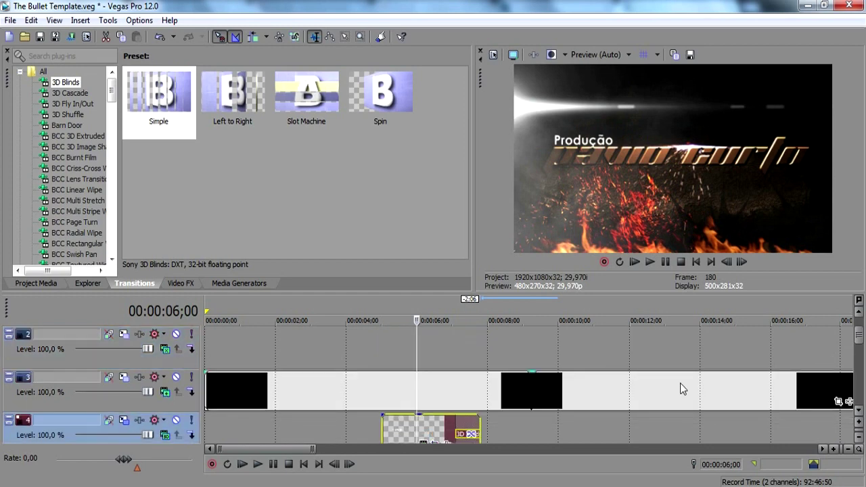
scroll(680, 382, "down", 1)
scroll(680, 382, "down", 5)
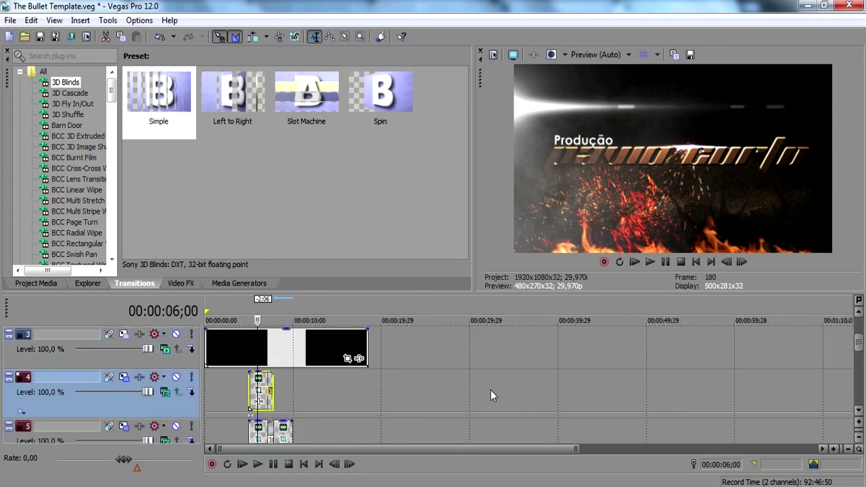
scroll(490, 389, "up", 2)
scroll(472, 390, "down", 4)
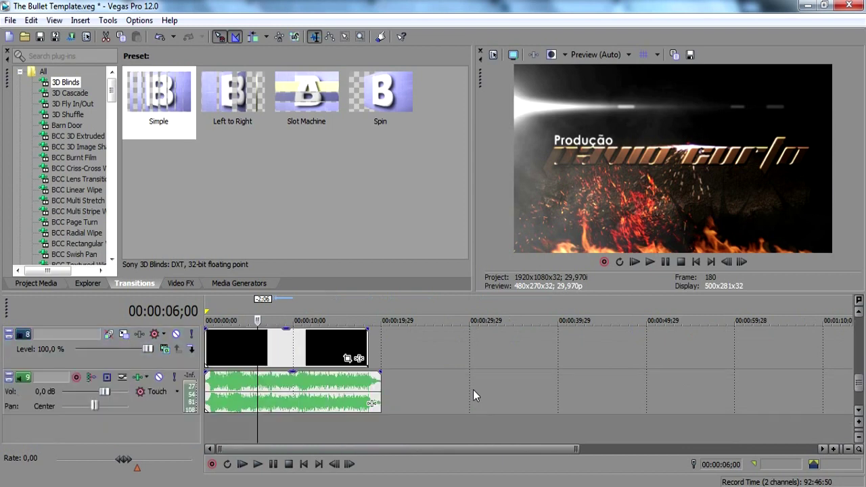
left_click(327, 389)
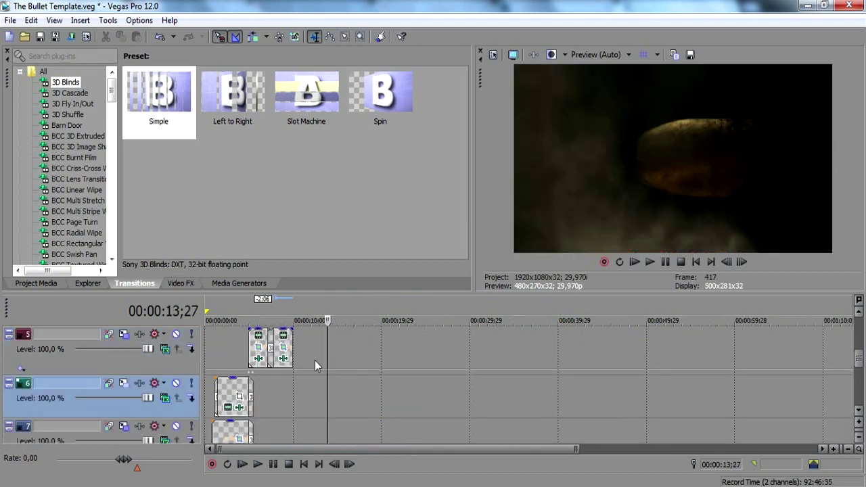
left_click_drag(327, 345, 310, 341)
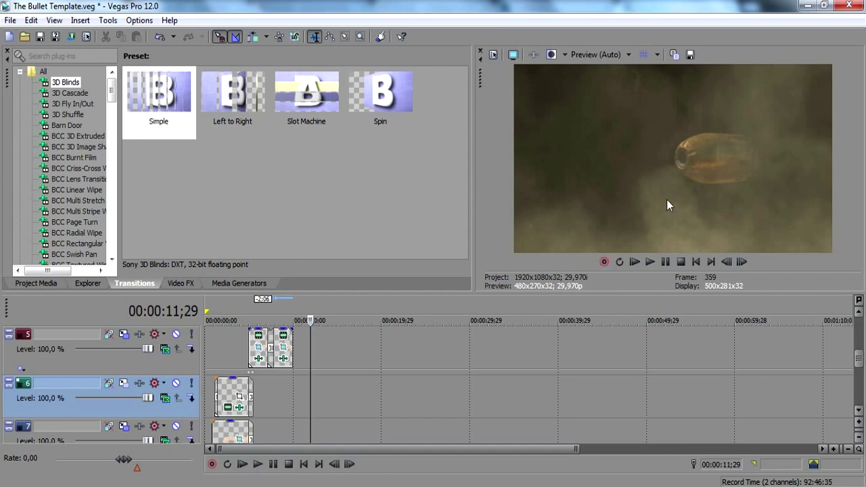
Step: Set the video preview quality to Best (Full)
left_click(599, 54)
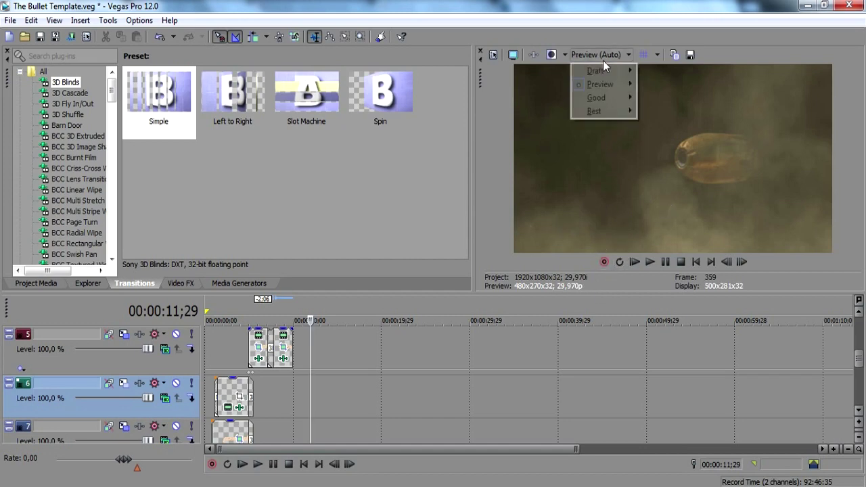
mouse_move(609, 111)
left_click(673, 124)
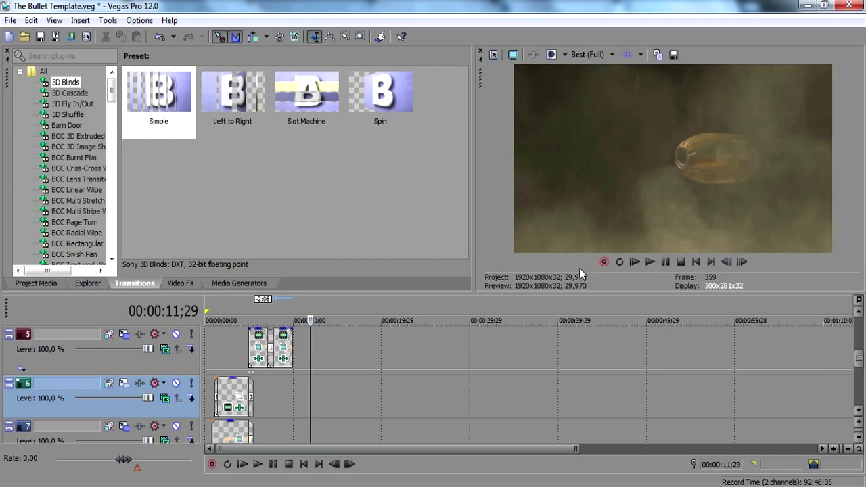
Step: Set the project's field order to None (progressive scan) in the project video properties
left_click(492, 56)
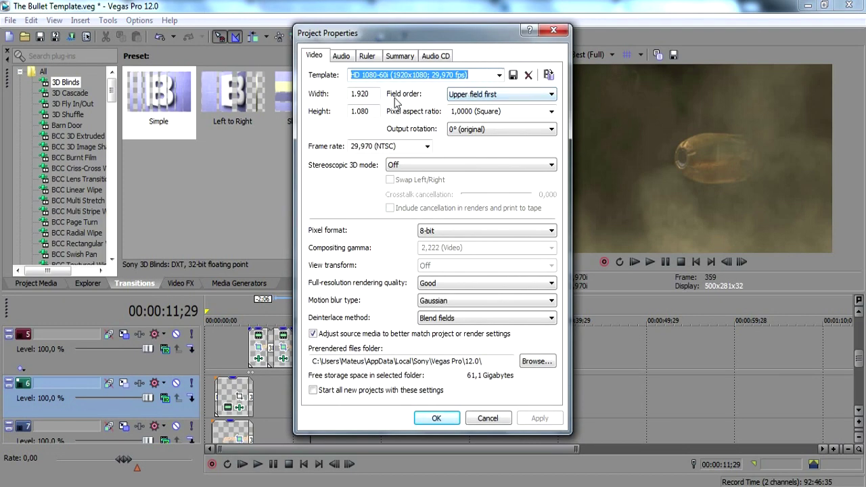
left_click(471, 98)
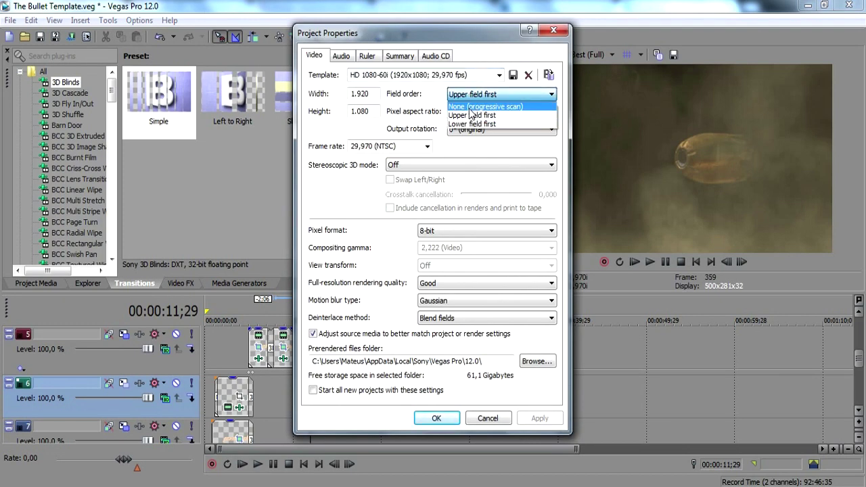
left_click(477, 108)
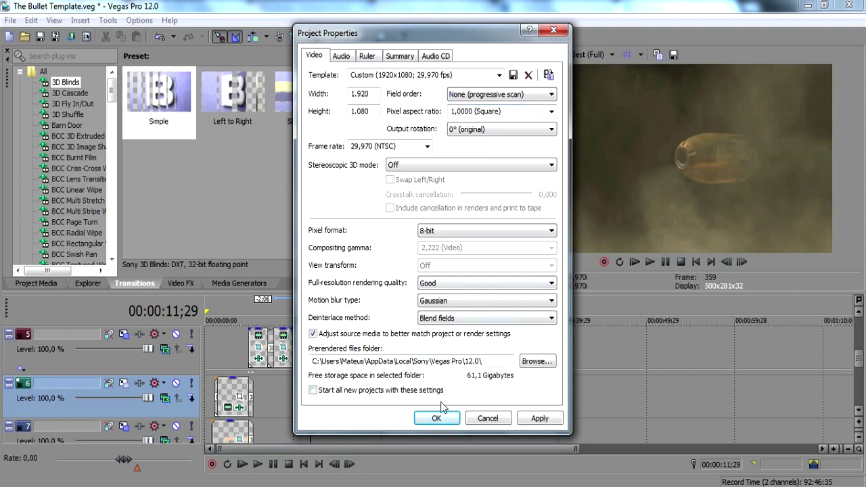
left_click(436, 418)
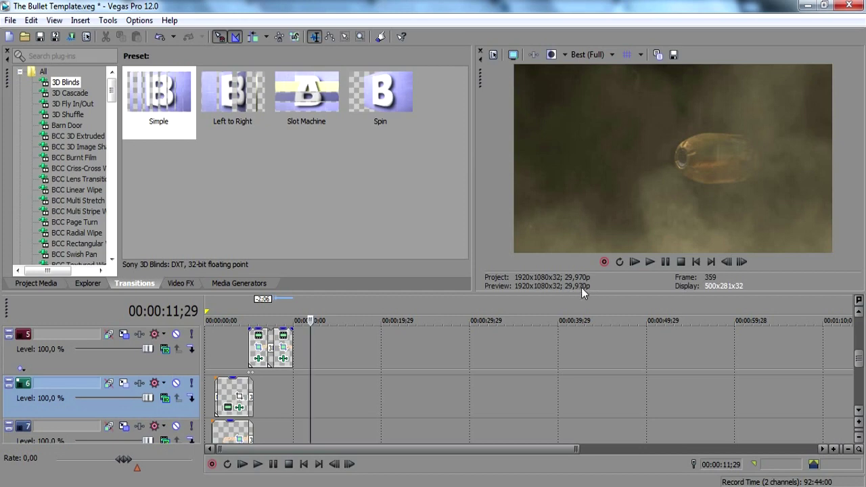
Step: Start rendering the project and choose the Sony AVC/MVC template Internet 1920x1080-30p as the output format
scroll(316, 383, "up", 4)
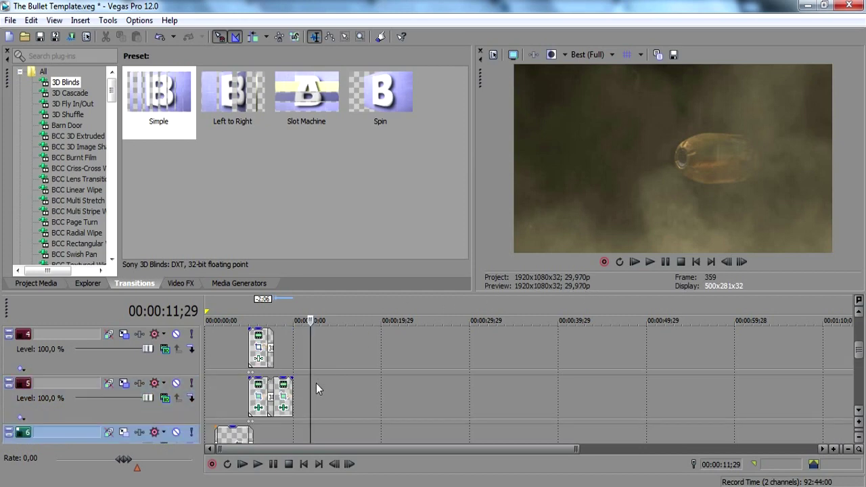
left_click(71, 38)
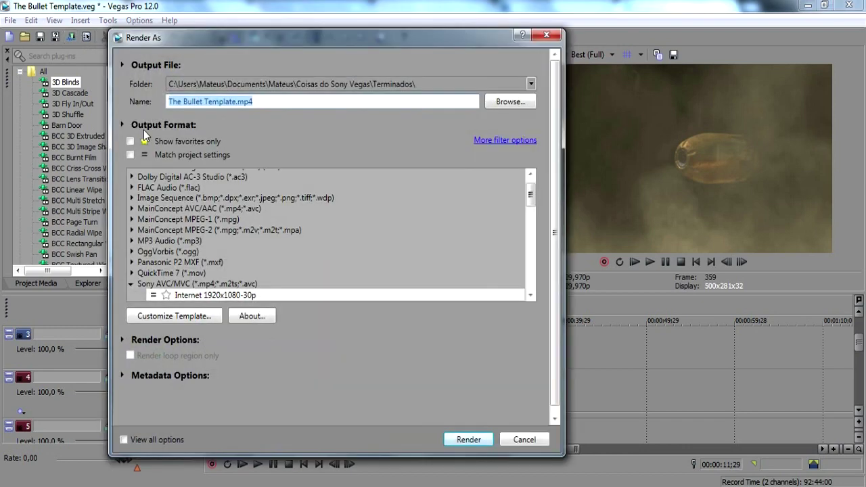
left_click(228, 296)
scroll(203, 257, "down", 2)
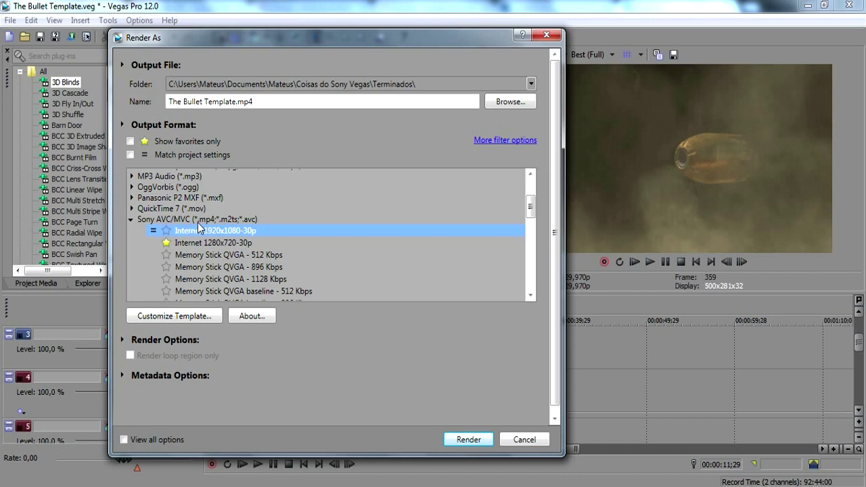
Step: Customize the render template, trying "Render using GPU if available" as encode mode before accepting Automatic (recommended)
left_click(193, 317)
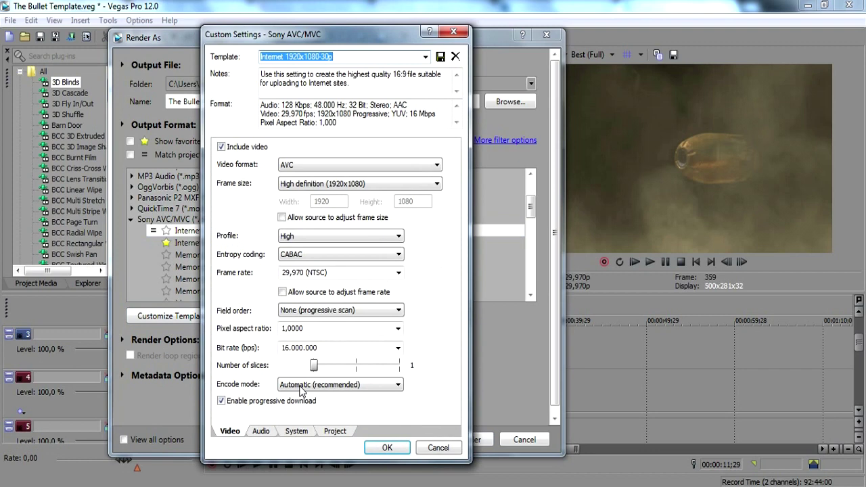
left_click(302, 390)
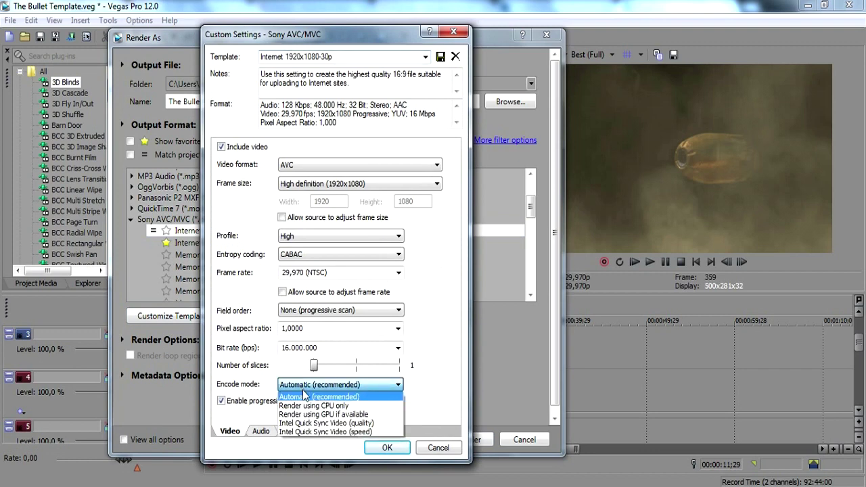
left_click(327, 416)
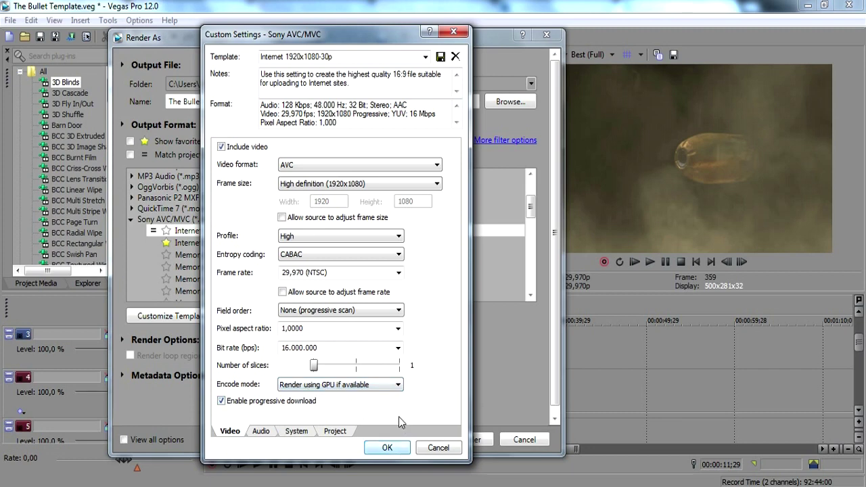
left_click(398, 384)
left_click(387, 397)
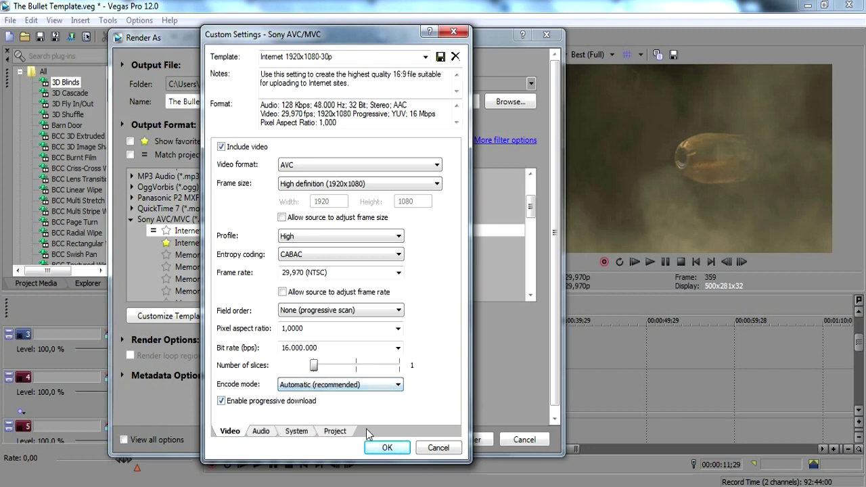
left_click(387, 447)
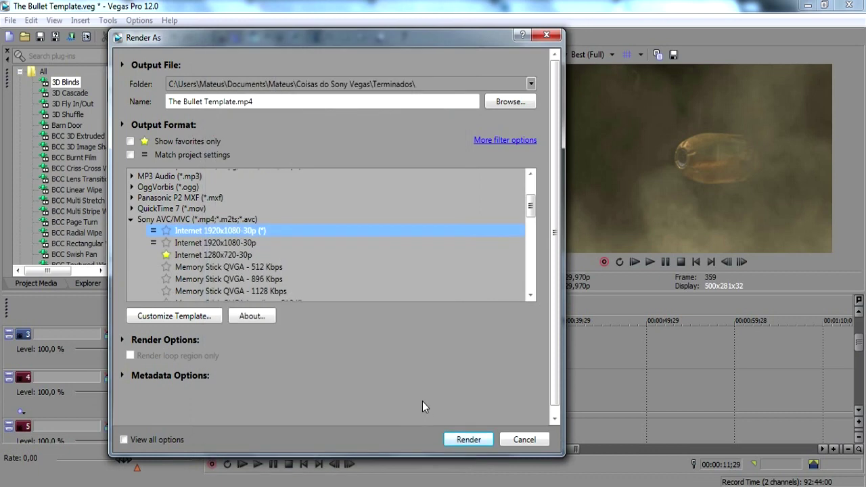